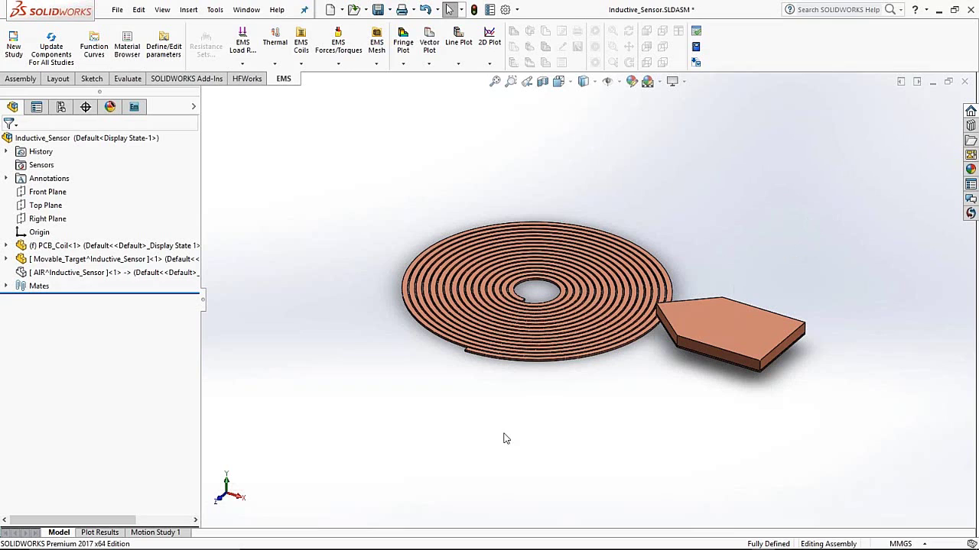
key("Down")
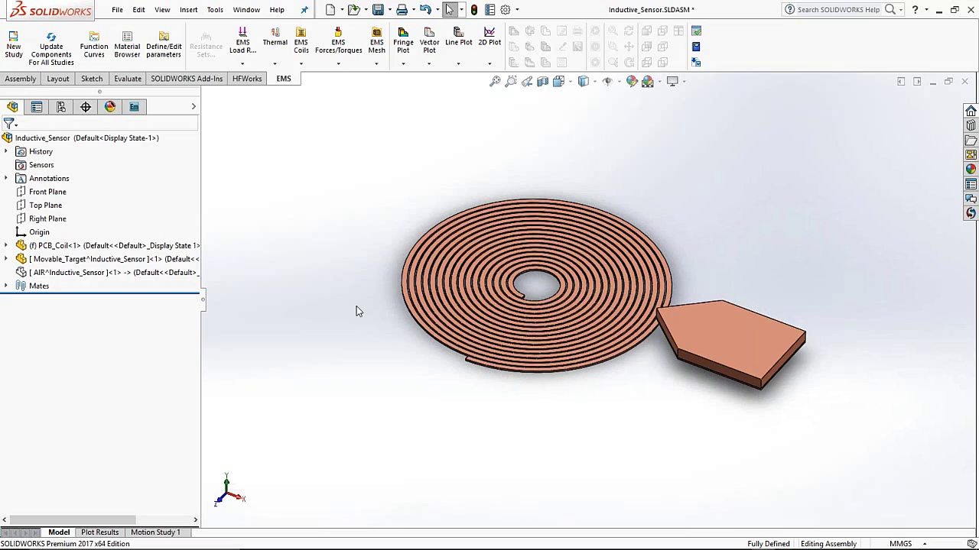
key("Up")
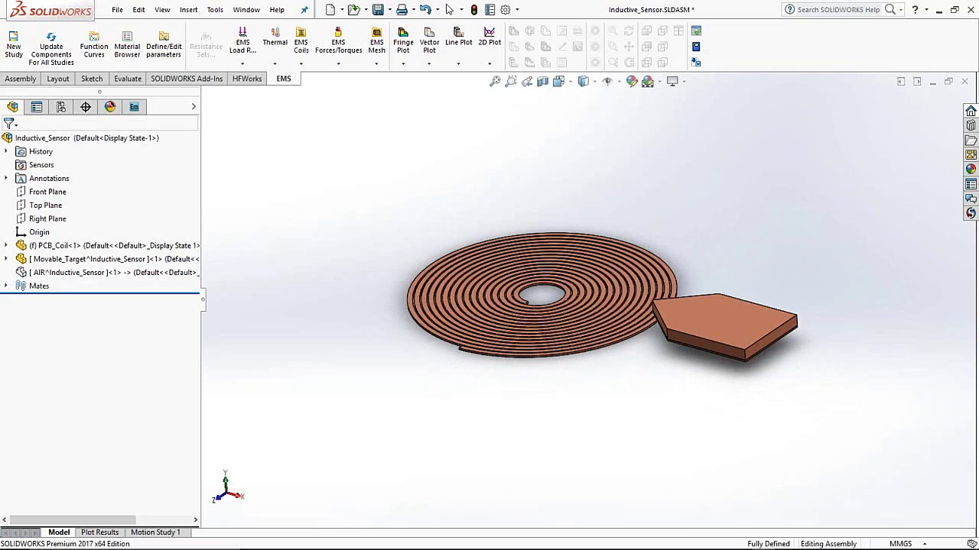
key("Down")
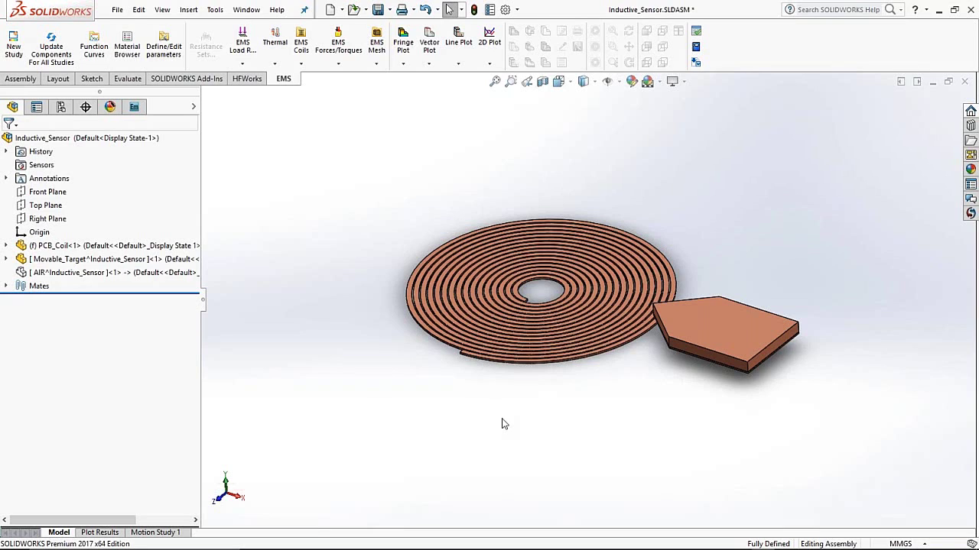
middle_click_drag(535, 290, 558, 290)
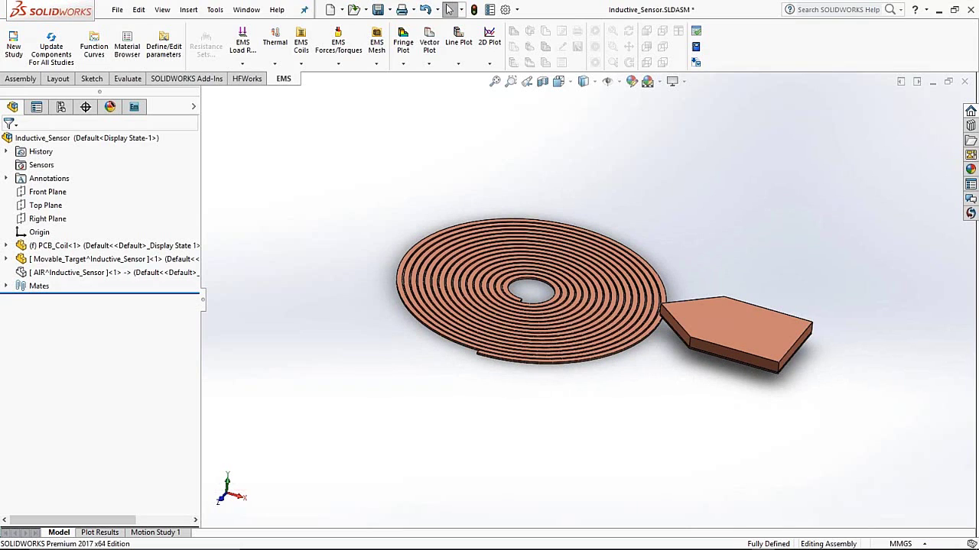
middle_click_drag(535, 291, 527, 289)
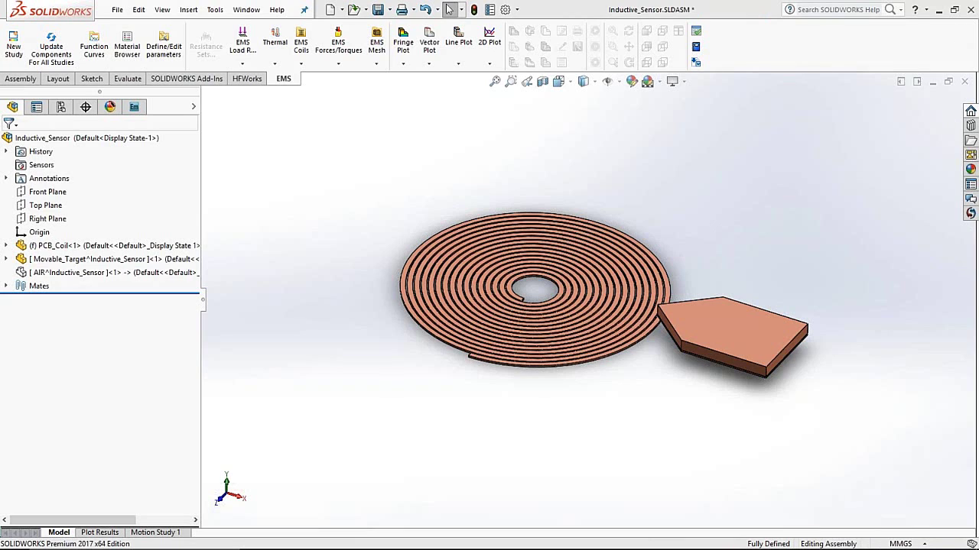
key("Left")
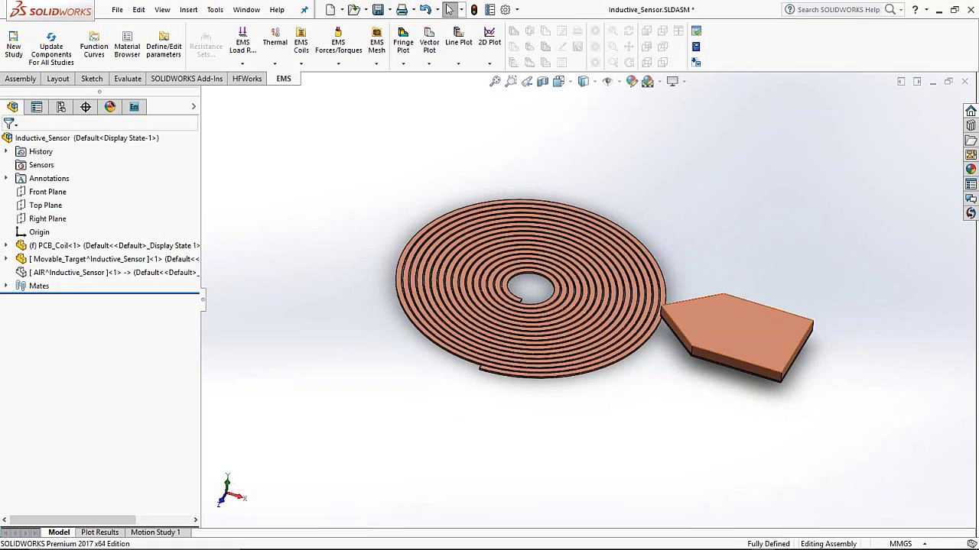
Step: Compare the movable target's placement in the position 2 and Default configurations, ending in Default
left_click(61, 109)
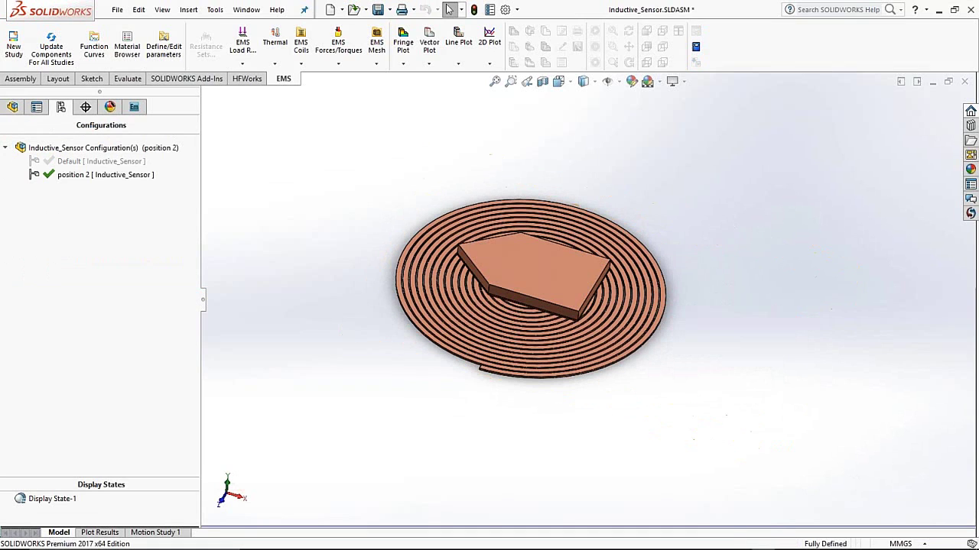
key("Down")
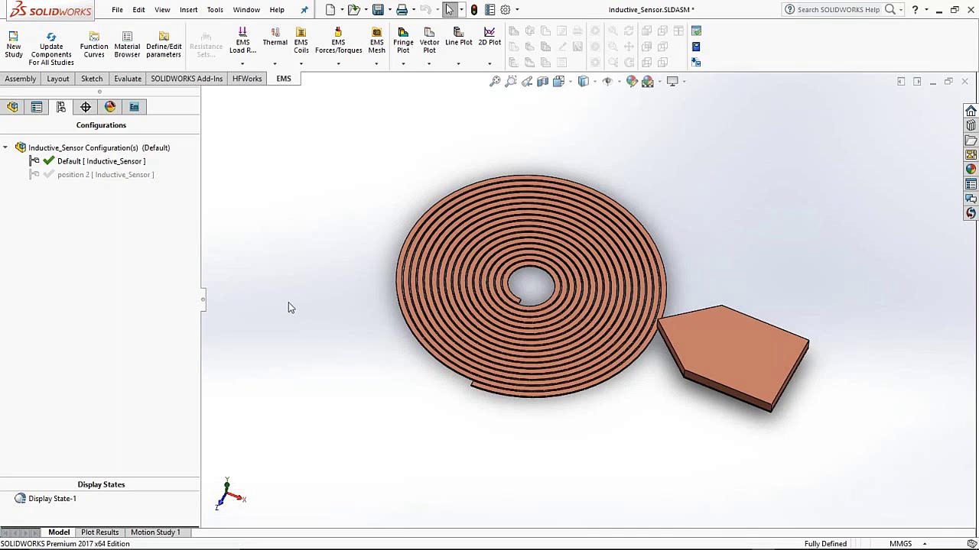
double_click(100, 175)
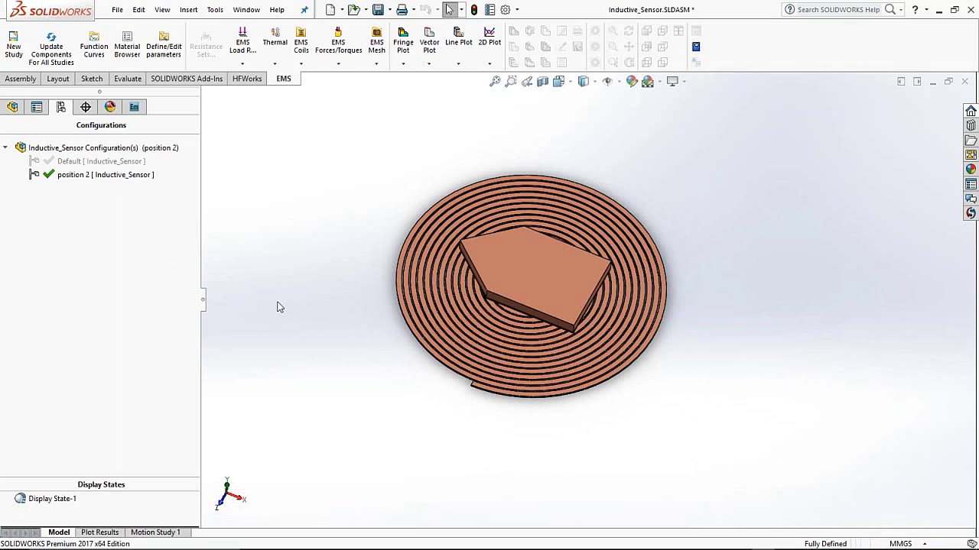
double_click(99, 161)
Step: Examine the vertical gap between the PCB coil and the movable target from the side and from above
middle_click_drag(321, 229, 332, 209)
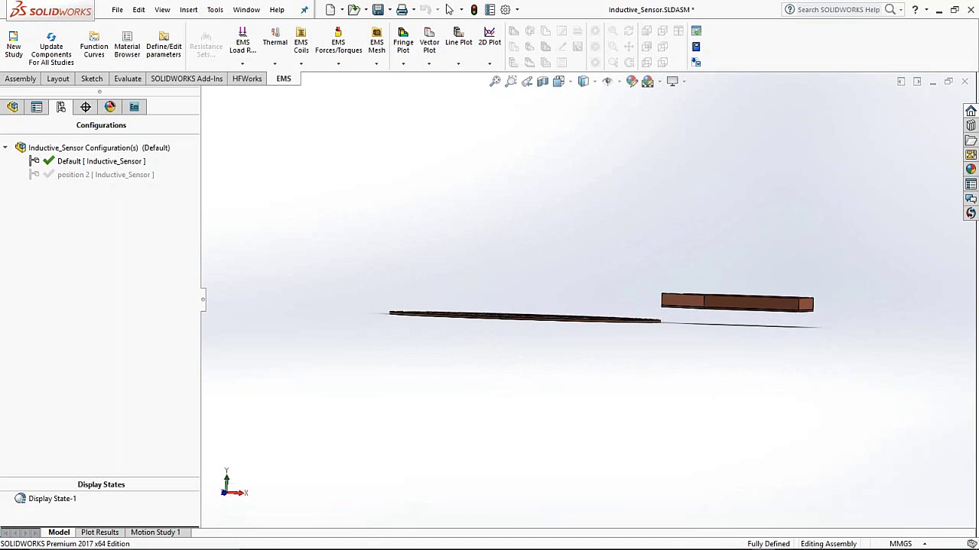
middle_click_drag(695, 372, 670, 367, "ctrl")
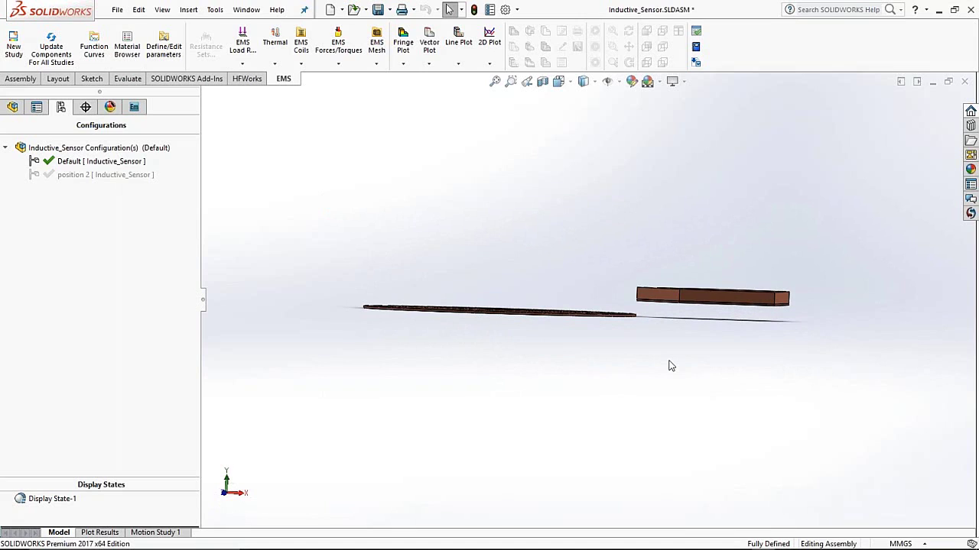
left_click(77, 176)
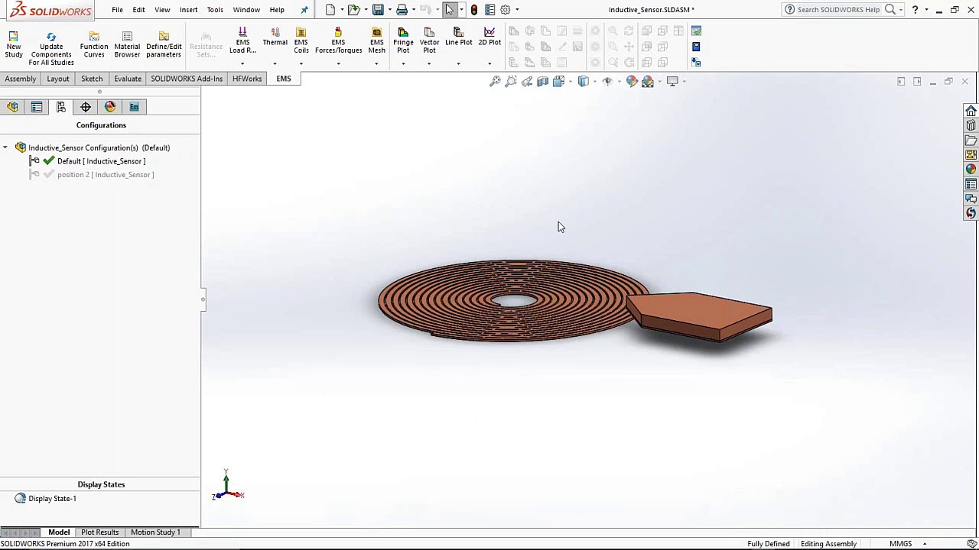
middle_click_drag(557, 222, 533, 290)
scroll(533, 294, "down", 2)
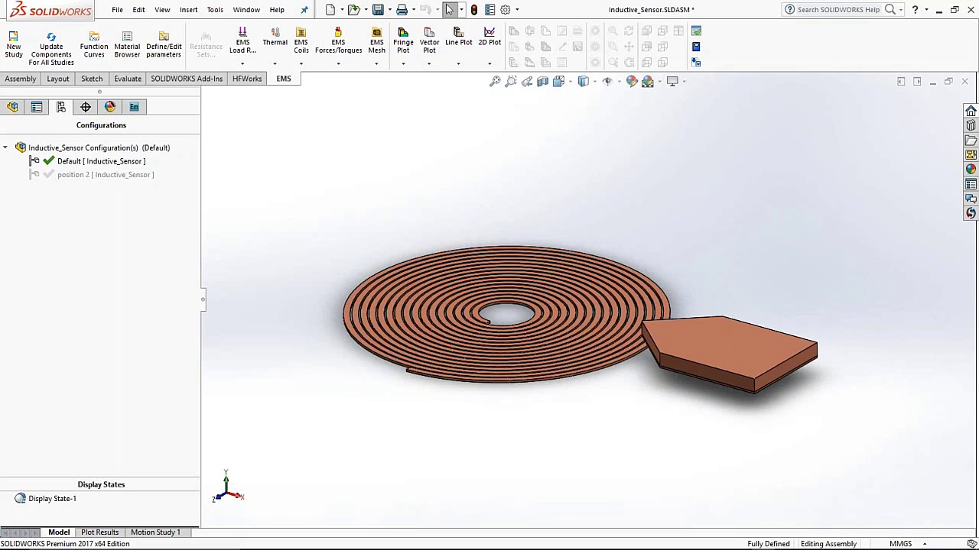
key("Down")
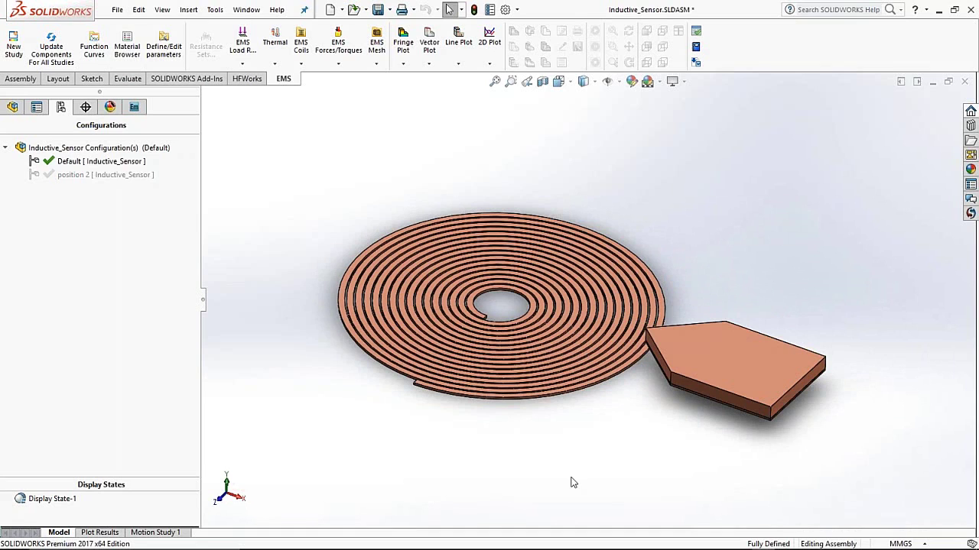
left_click(66, 177)
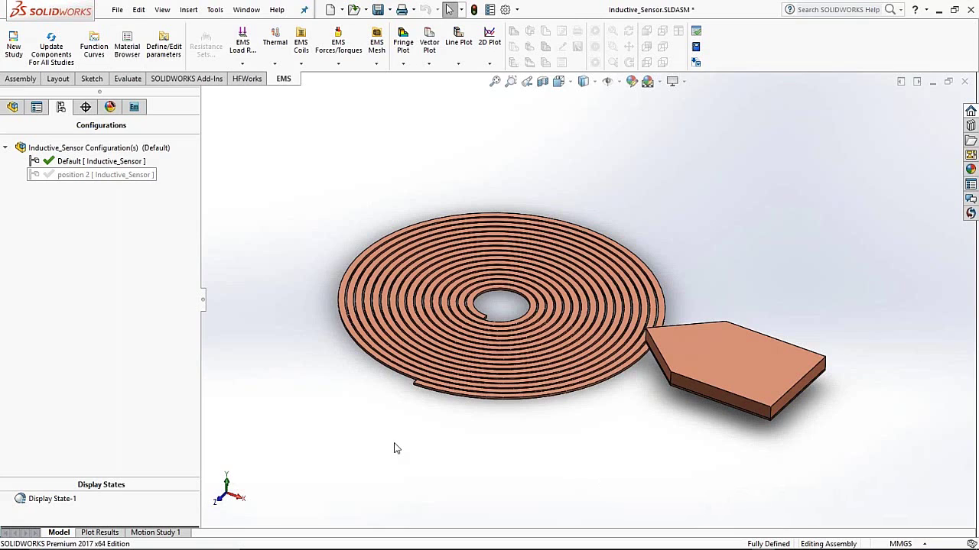
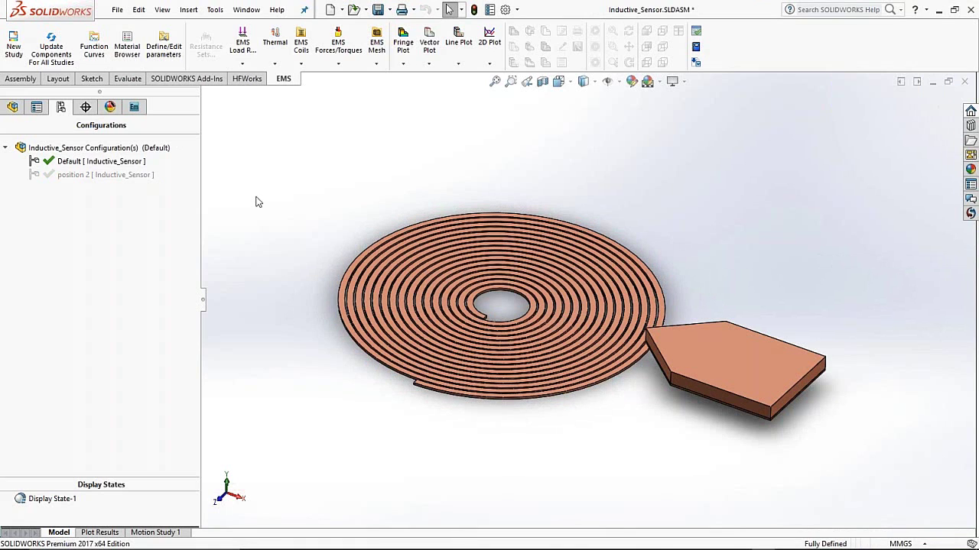
Step: Activate the position 2 configuration to view the target over the coil, and return to the Default configuration
left_click(108, 178)
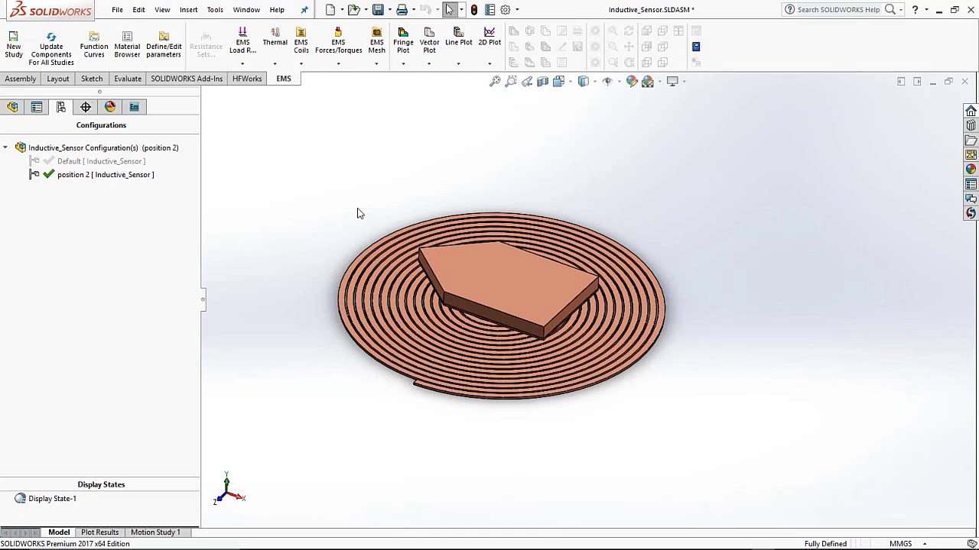
right_click(359, 187)
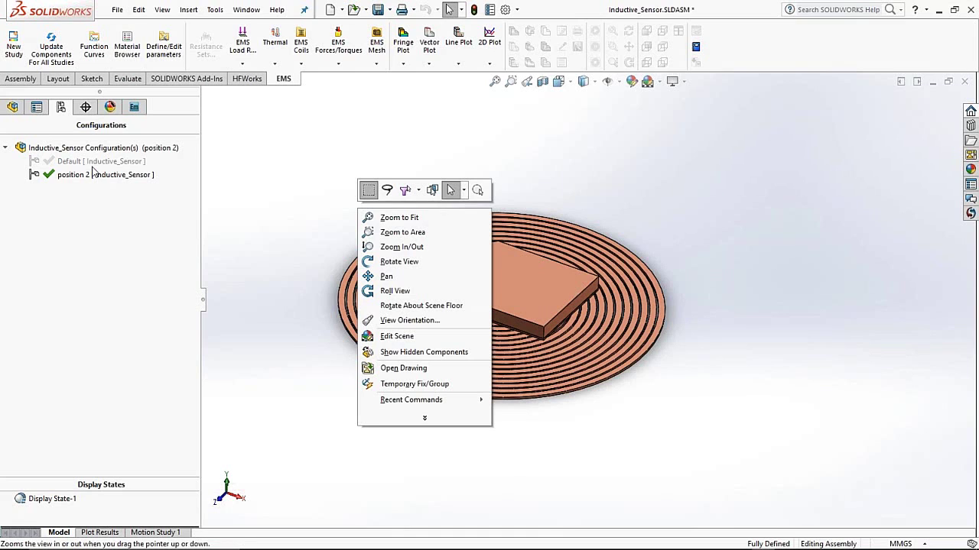
left_click(70, 164)
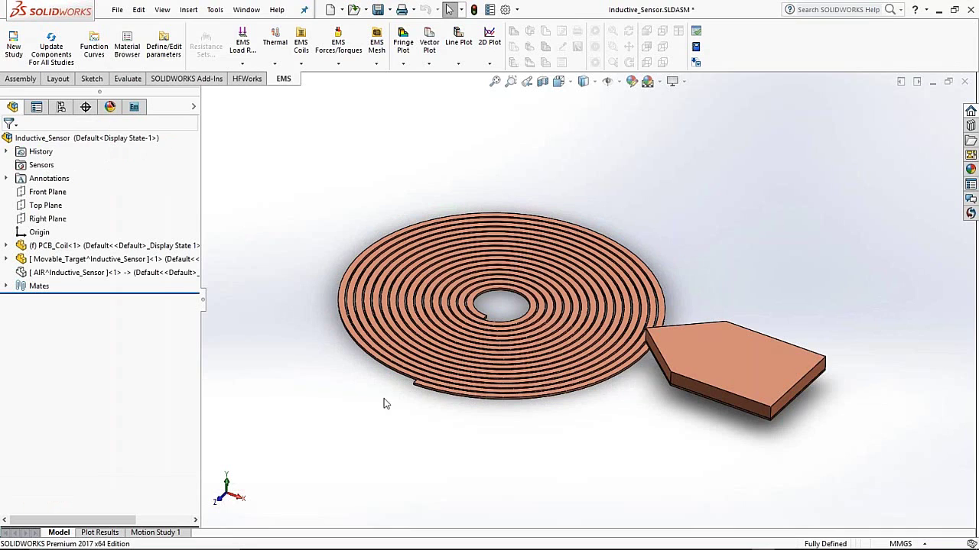
Step: Inspect the PCB coil component up close, including the end face of its innermost turn
left_click(391, 367)
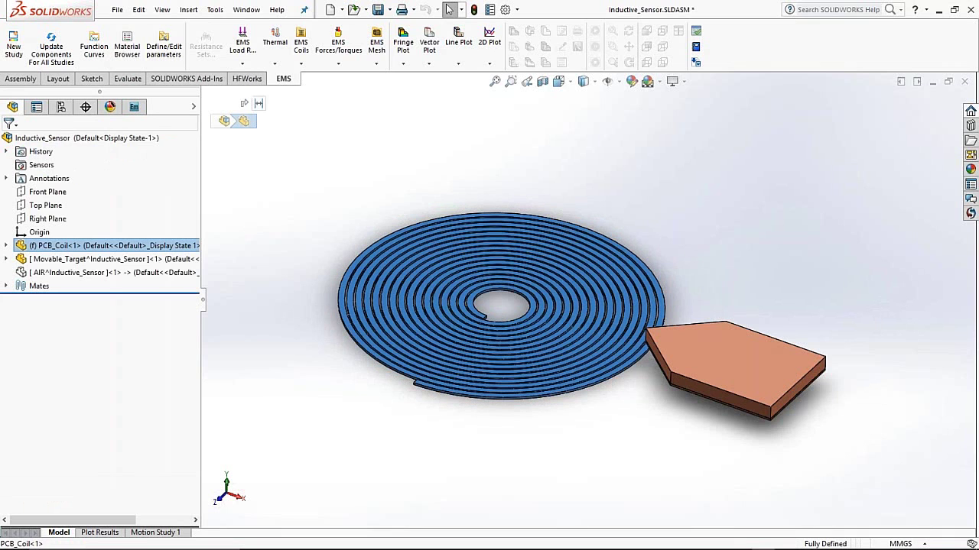
scroll(543, 342, "down", 3)
middle_click_drag(544, 341, 481, 240)
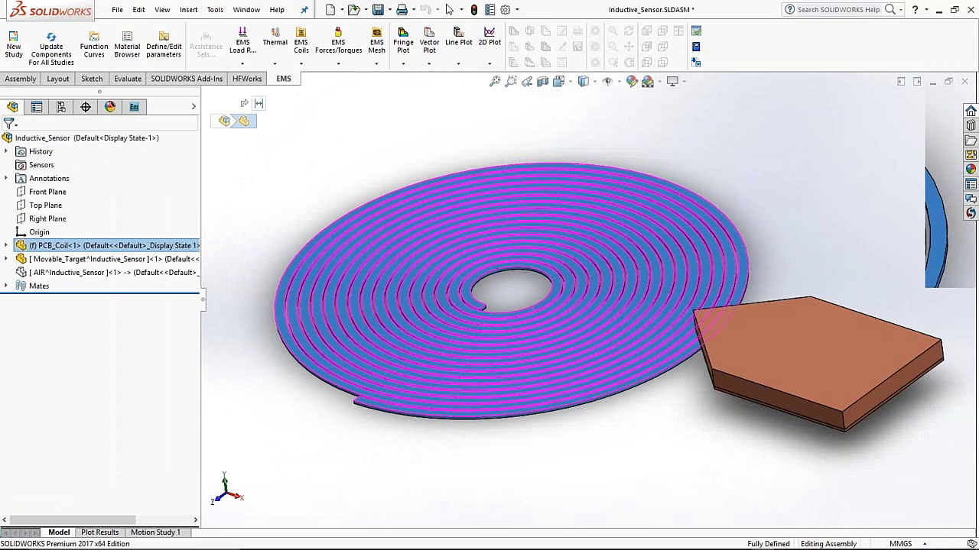
scroll(483, 305, "up", 3)
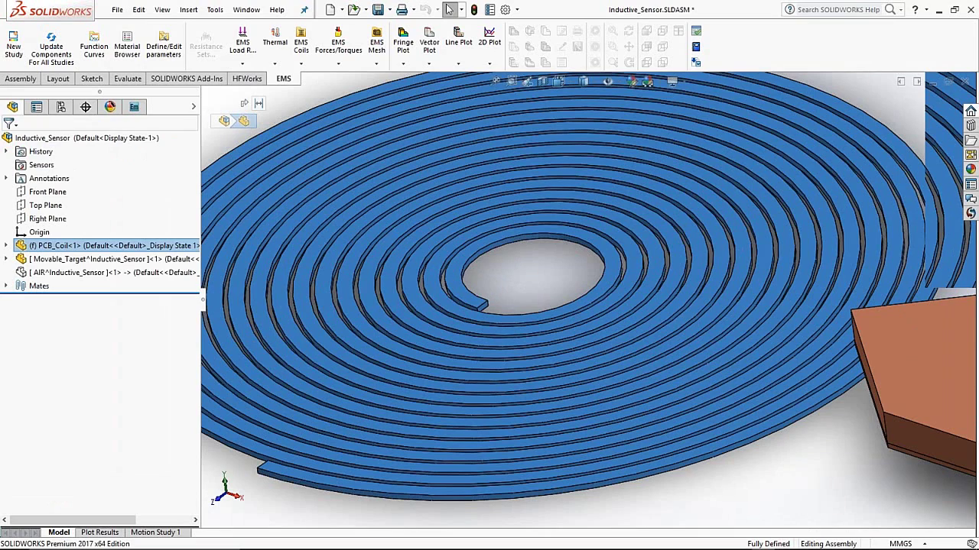
scroll(503, 306, "up", 2)
left_click(504, 304)
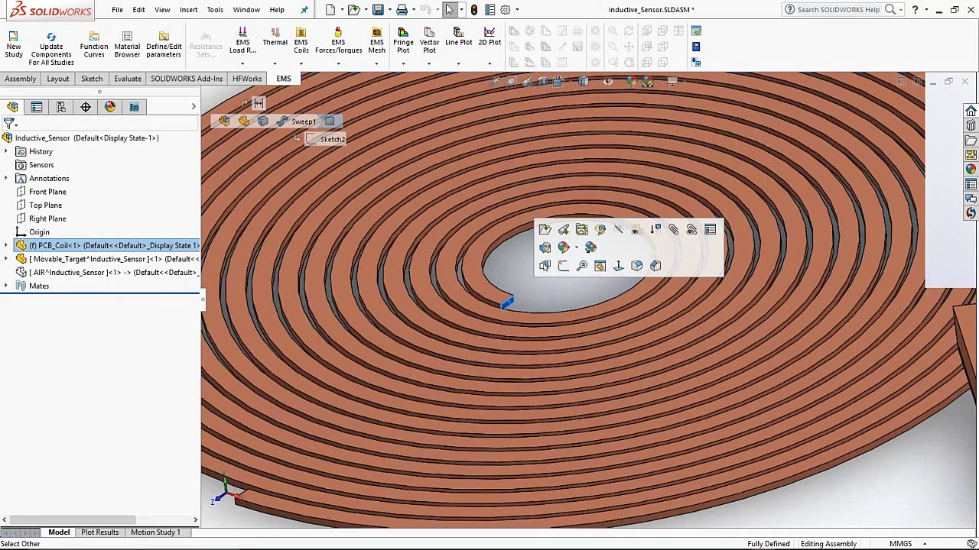
key("Escape")
key("f")
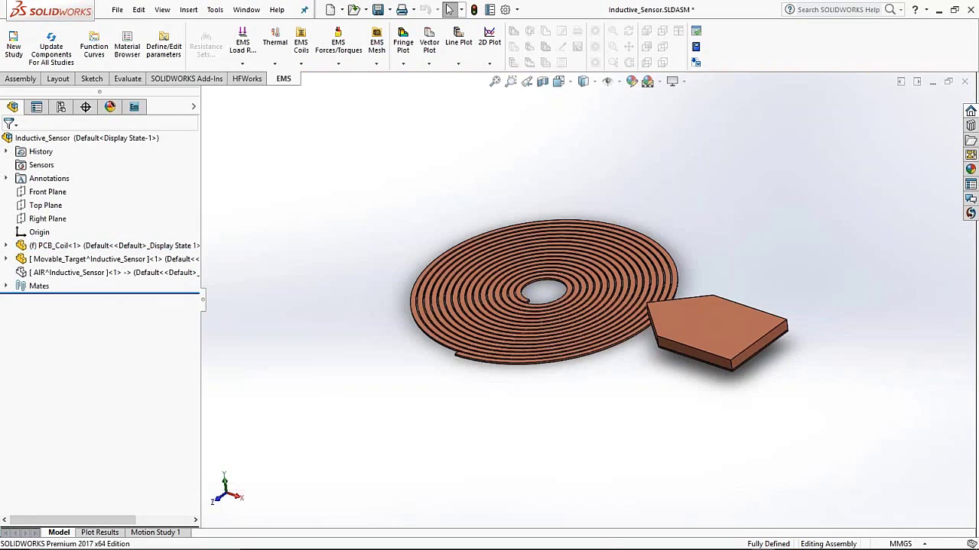
Step: Identify the movable target by selecting its upper face, and clear the selection
key("Down")
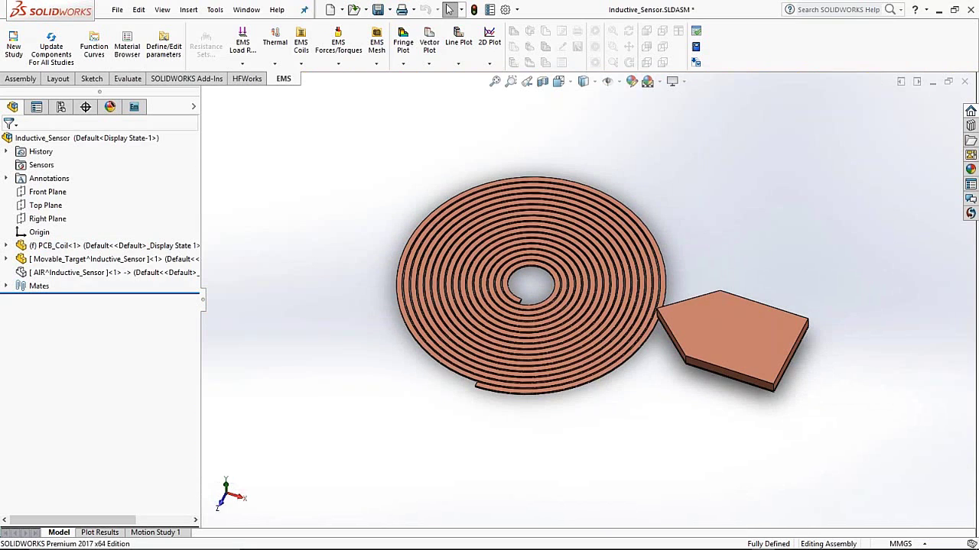
left_click(734, 344)
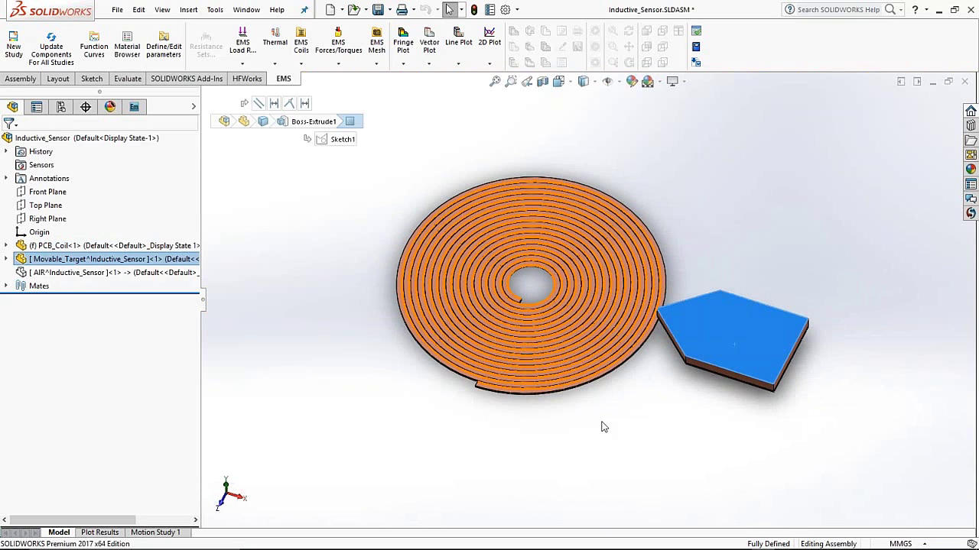
key("Escape")
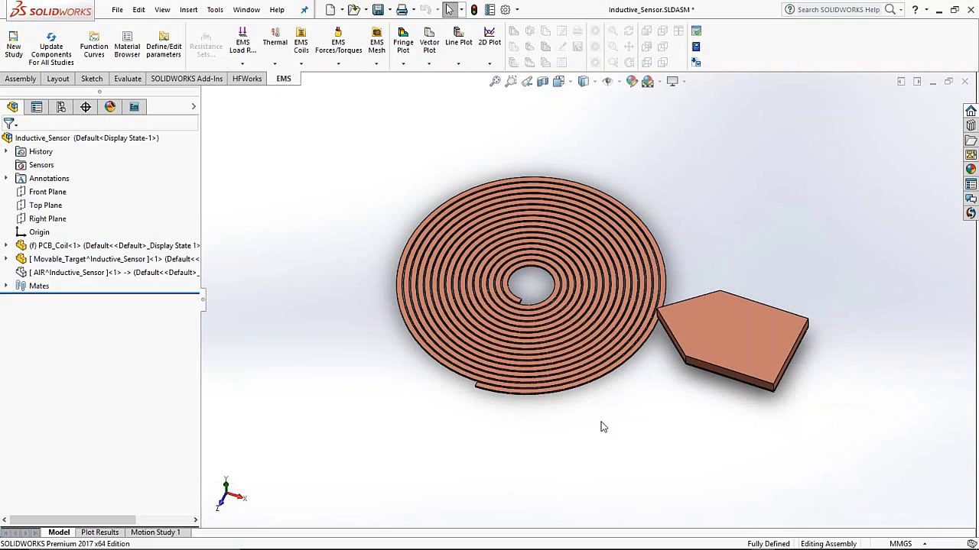
Step: Check the position 2 configuration that belongs to the second study, and restore the Default configuration
key("Up")
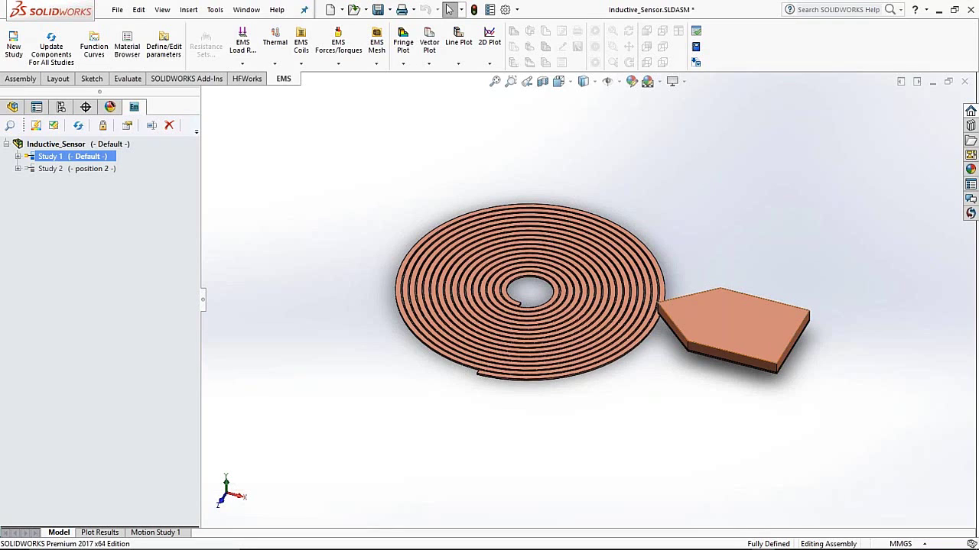
double_click(71, 175)
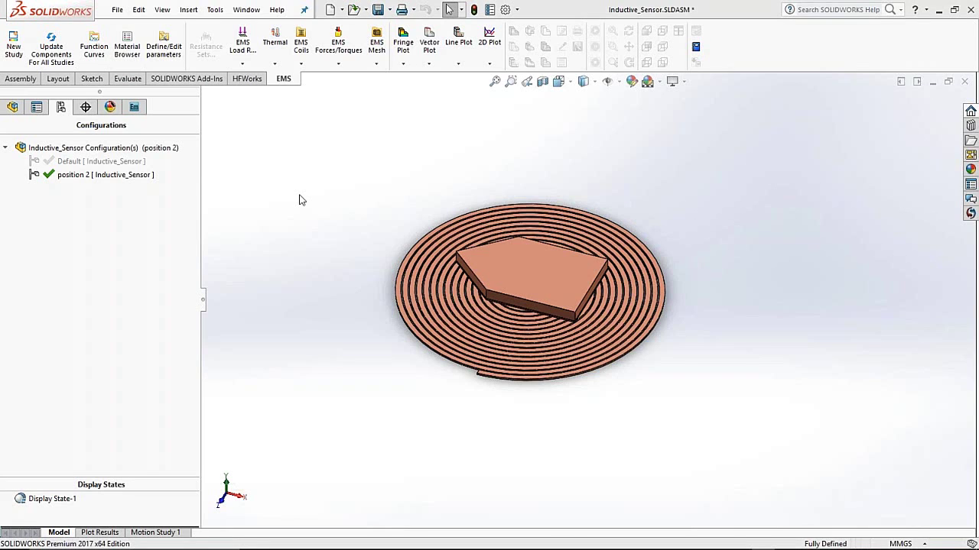
left_click(112, 159)
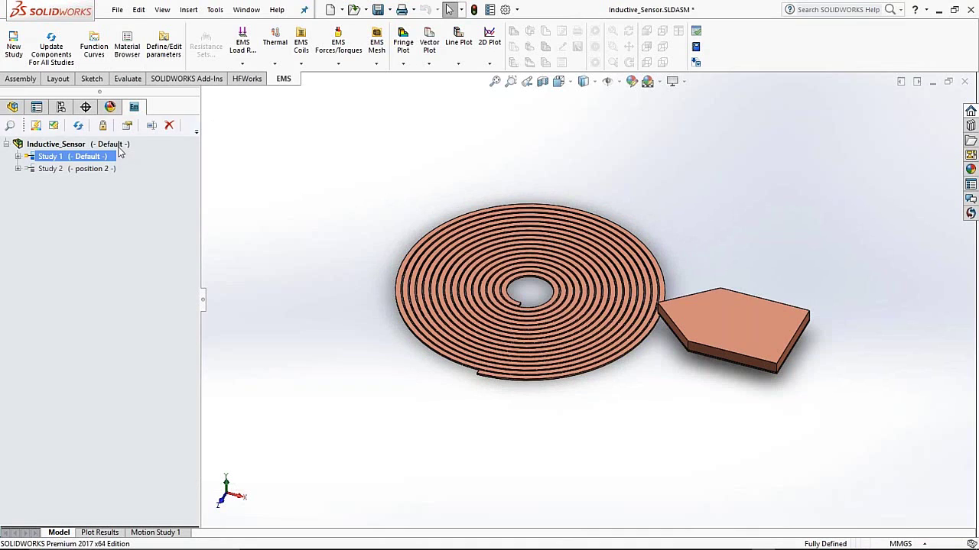
Step: Create an AC Magnetic study on the Default configuration that computes circuit parameters at a frequency of 1e6 Hz
left_click(127, 148)
right_click(148, 151)
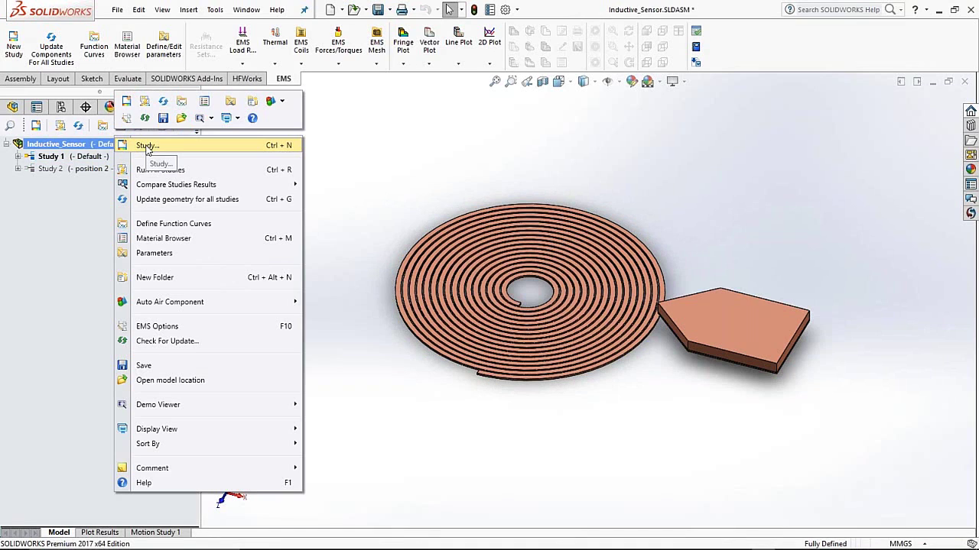
left_click(147, 151)
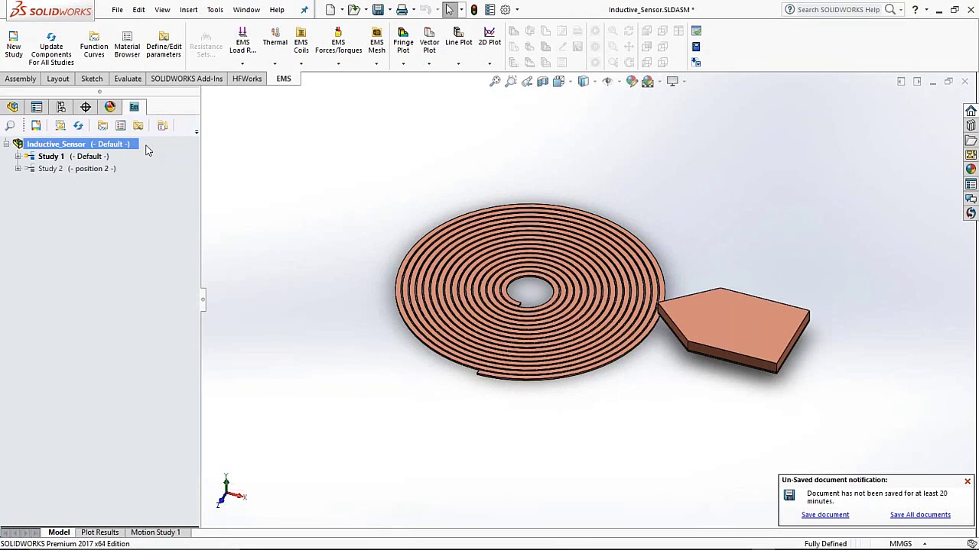
right_click(116, 147)
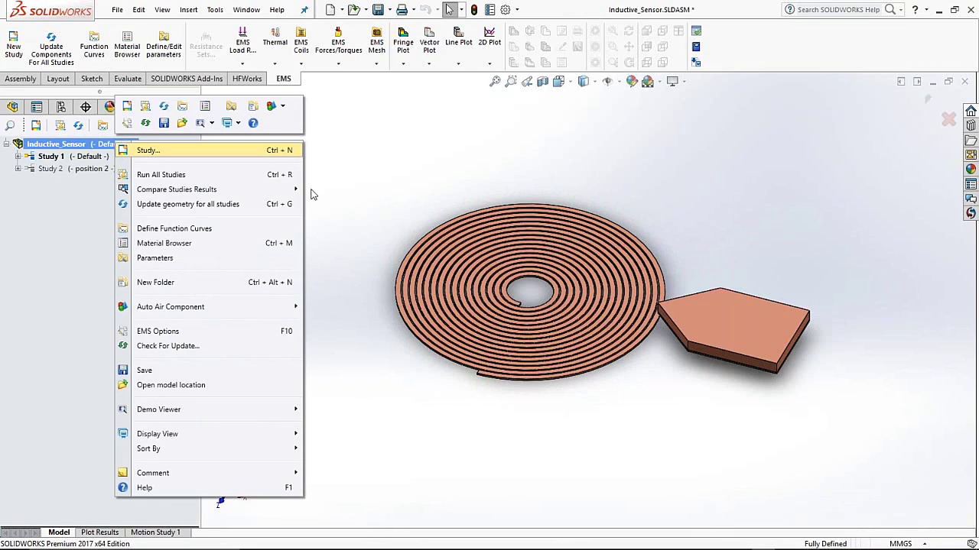
key("Return")
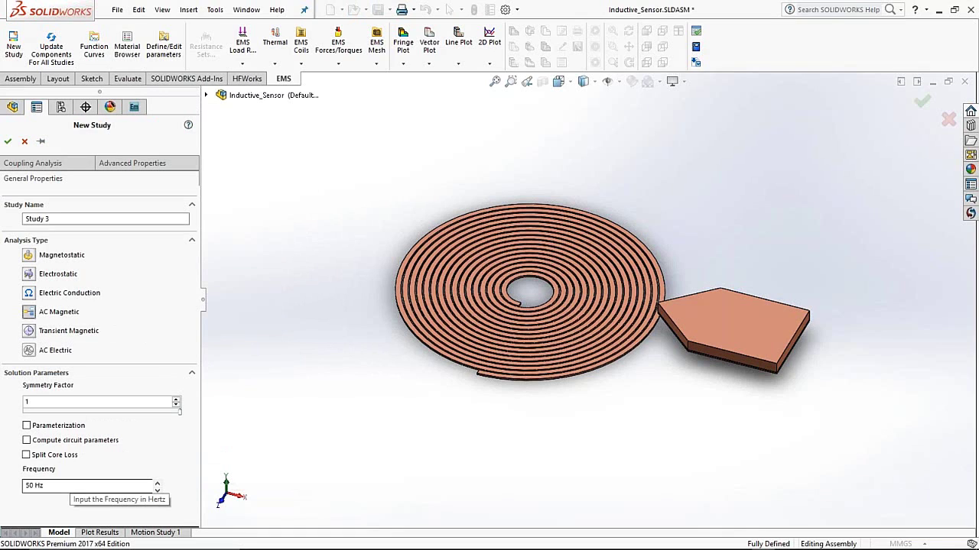
left_click(27, 441)
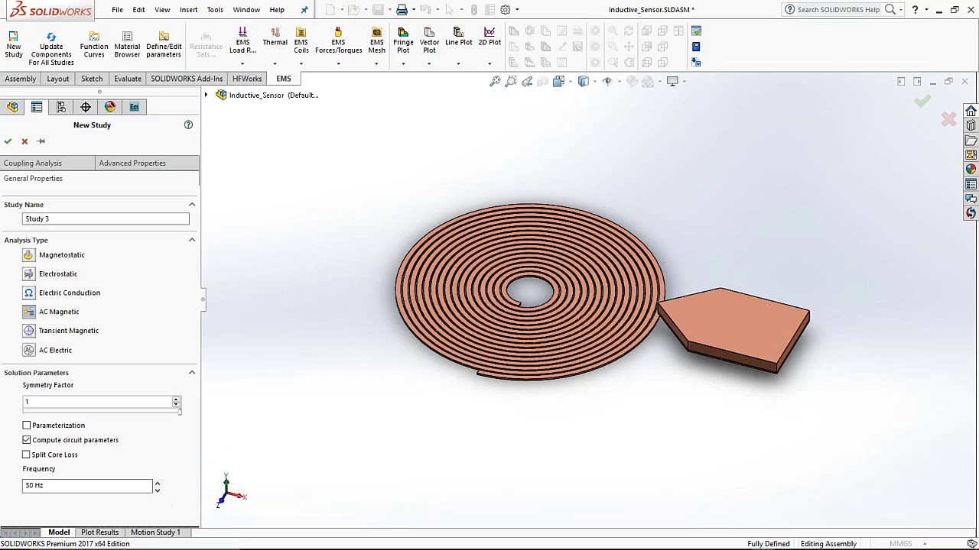
left_click(35, 485)
type("1")
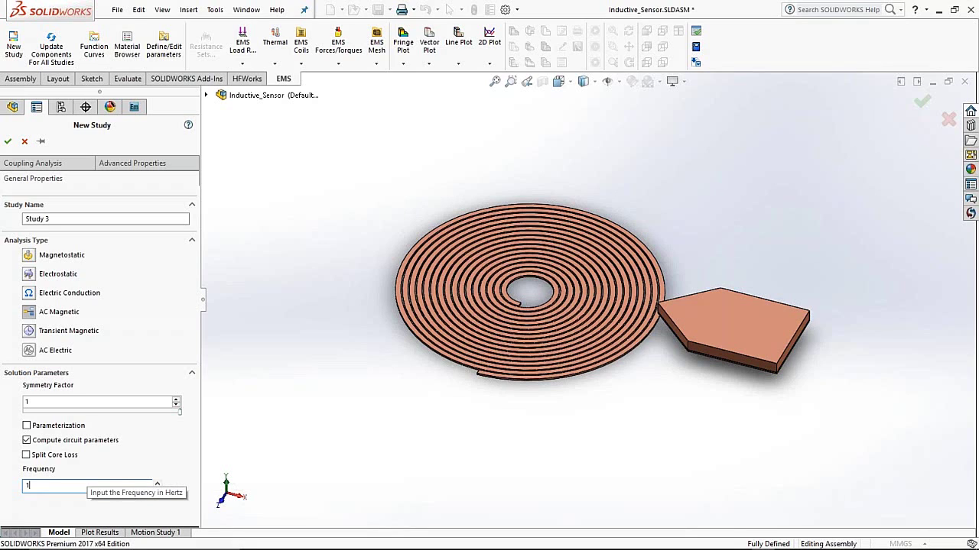
type("e6")
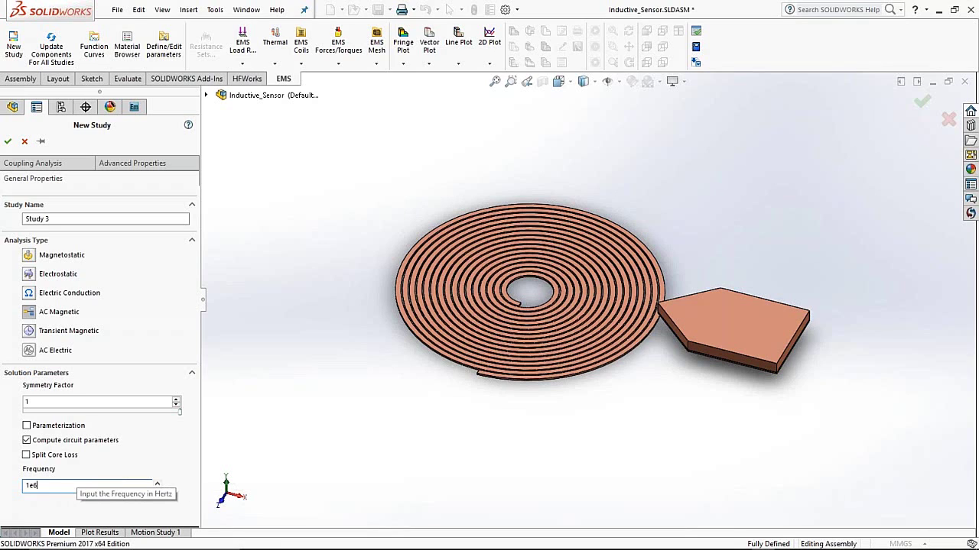
left_click(8, 143)
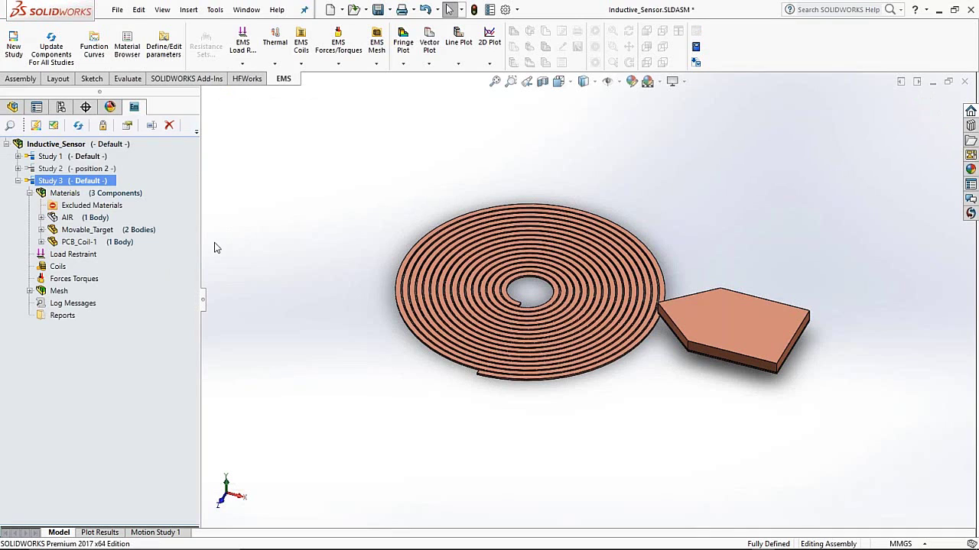
Step: Examine Copper and the other material categories in the EMS library for the movable target and the PCB coil
left_click(111, 231)
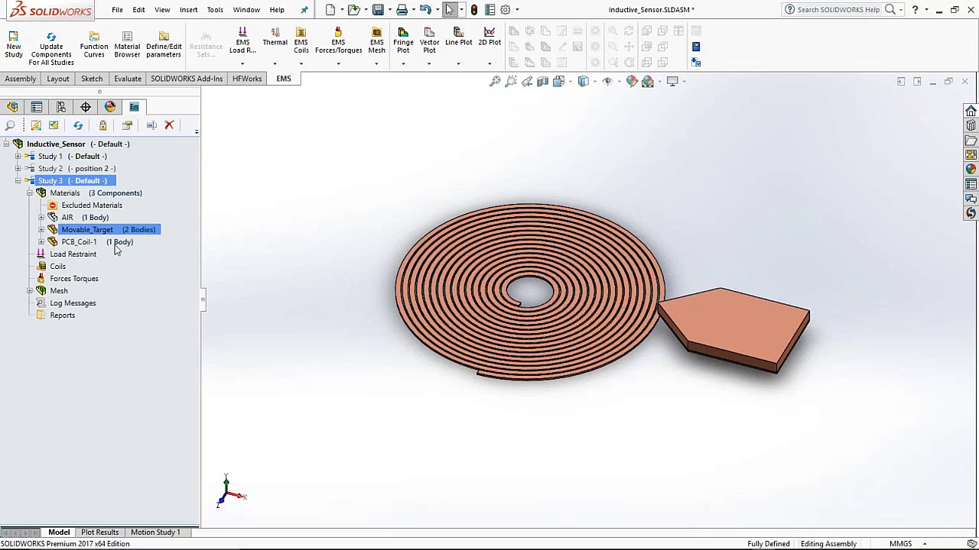
left_click(114, 243, "ctrl")
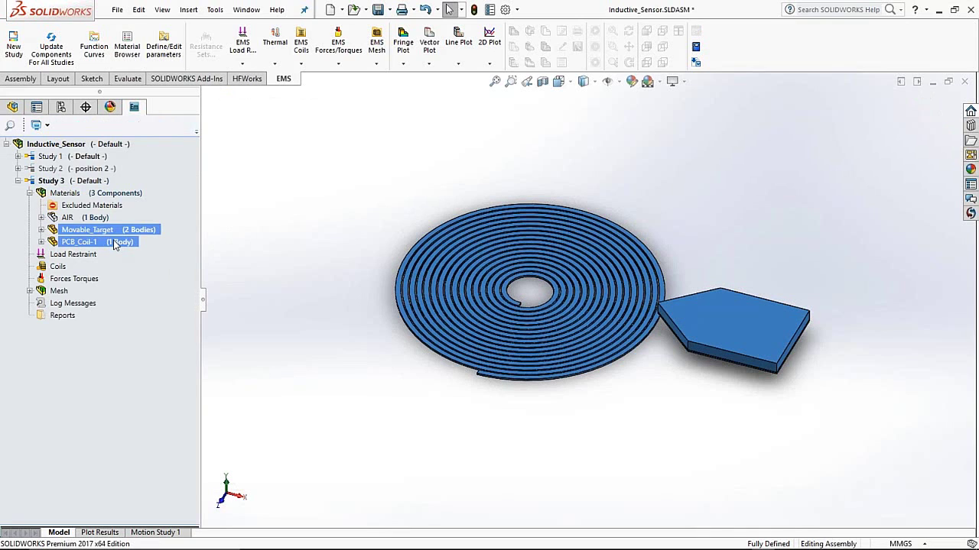
right_click(115, 243)
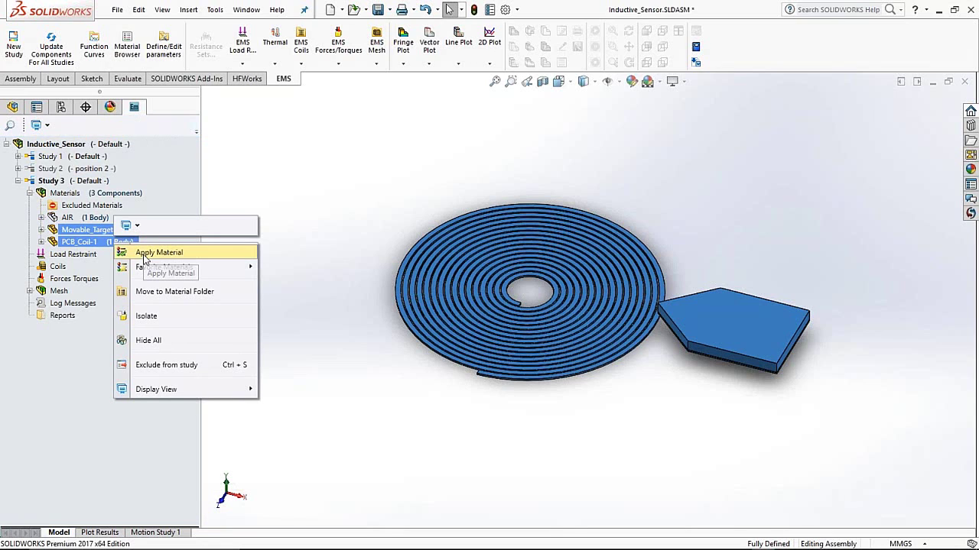
left_click(144, 255)
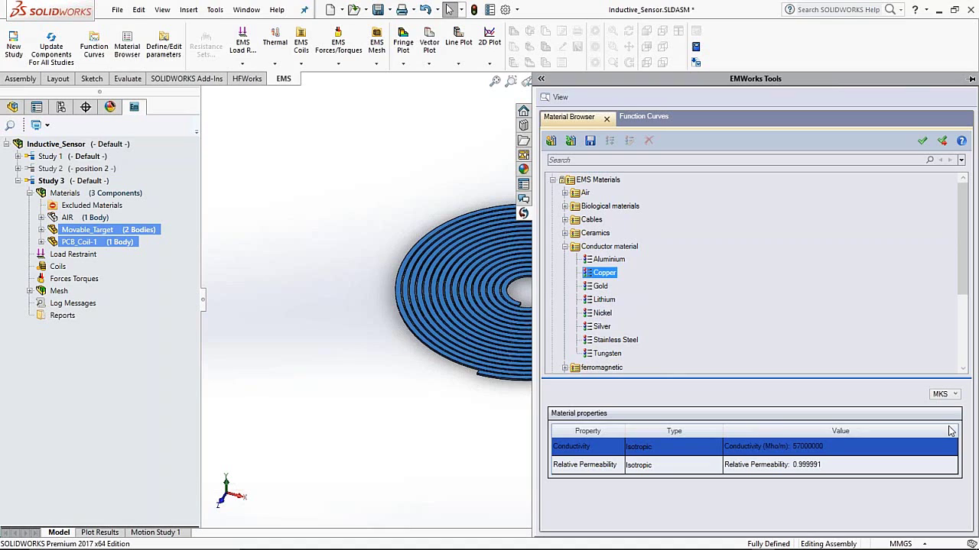
left_click(564, 246)
left_click(611, 287)
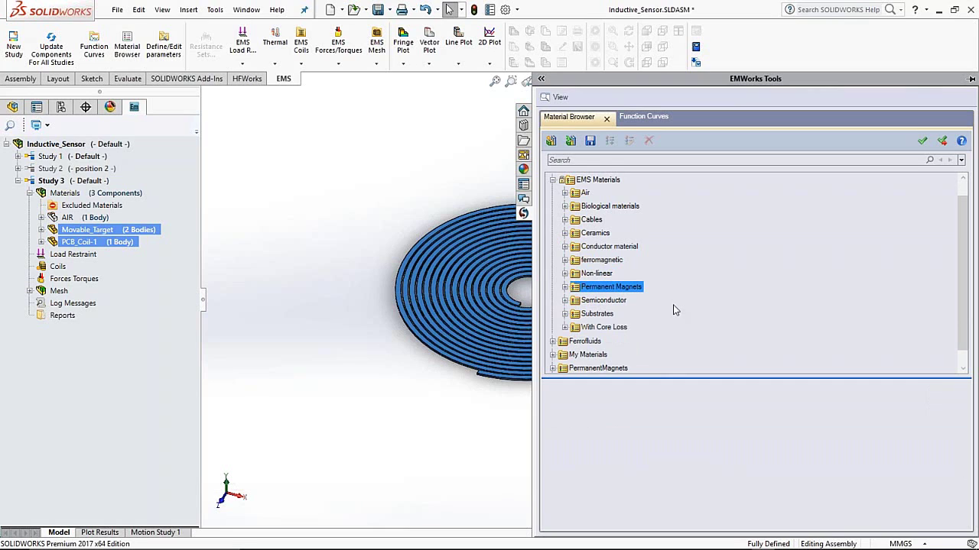
scroll(674, 310, "down", 1)
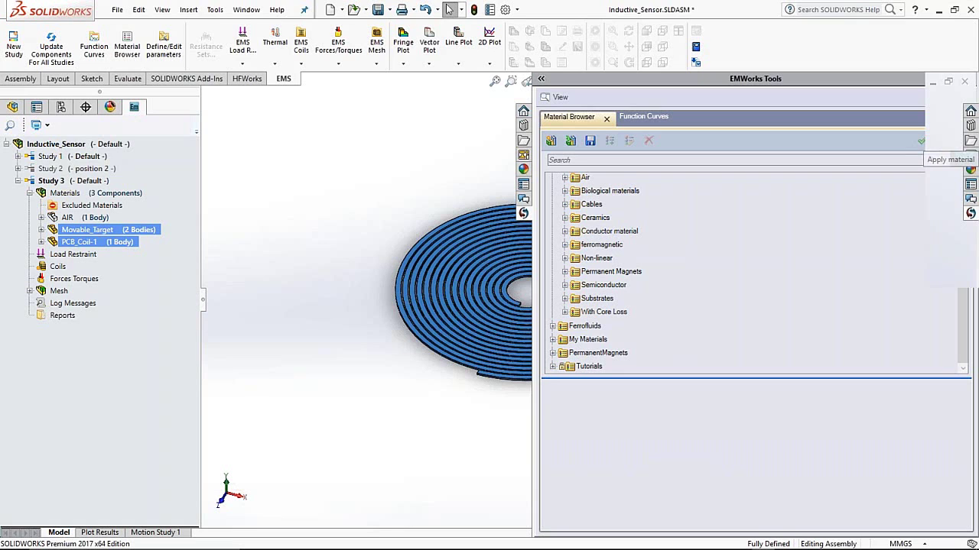
left_click(921, 142)
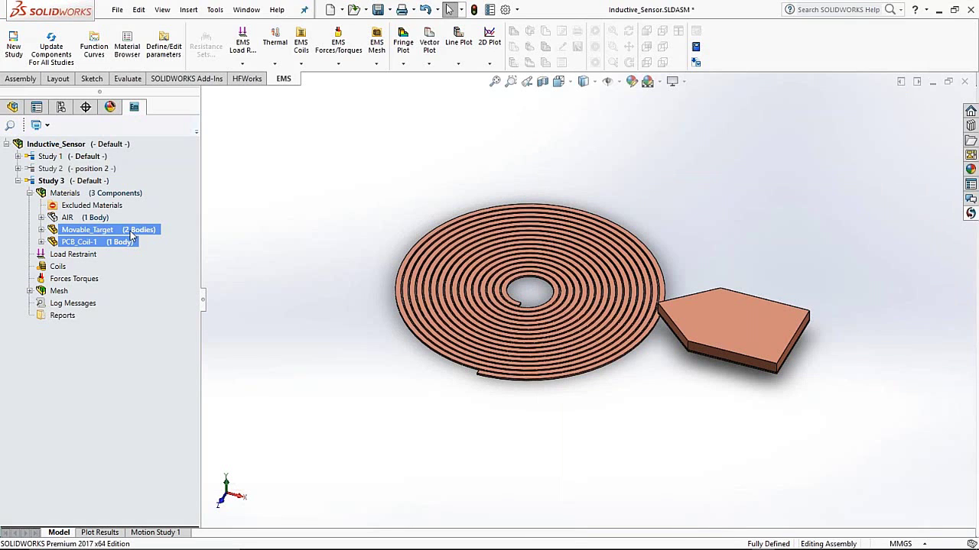
right_click(131, 237)
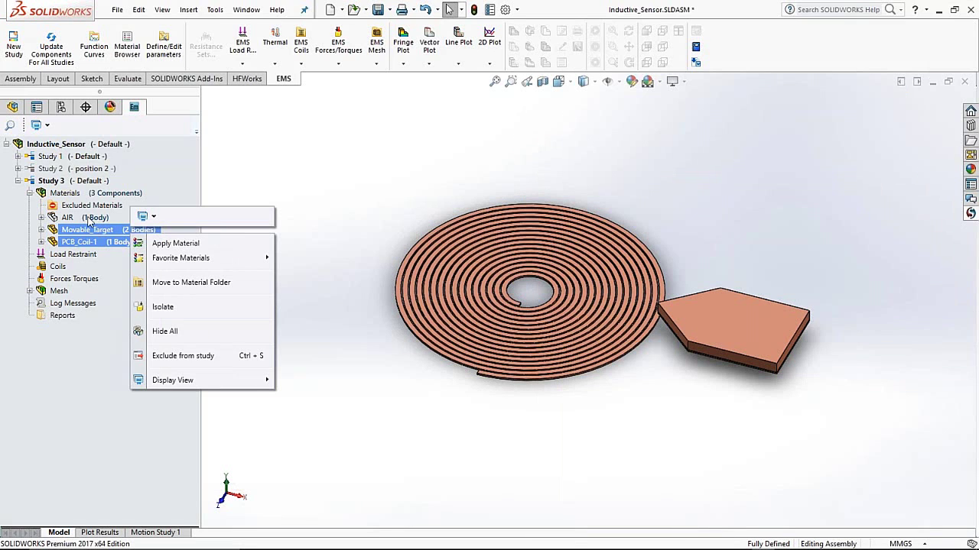
Step: Show the AIR component to view the whole air region around the coil and target, and hide it again
right_click(89, 218)
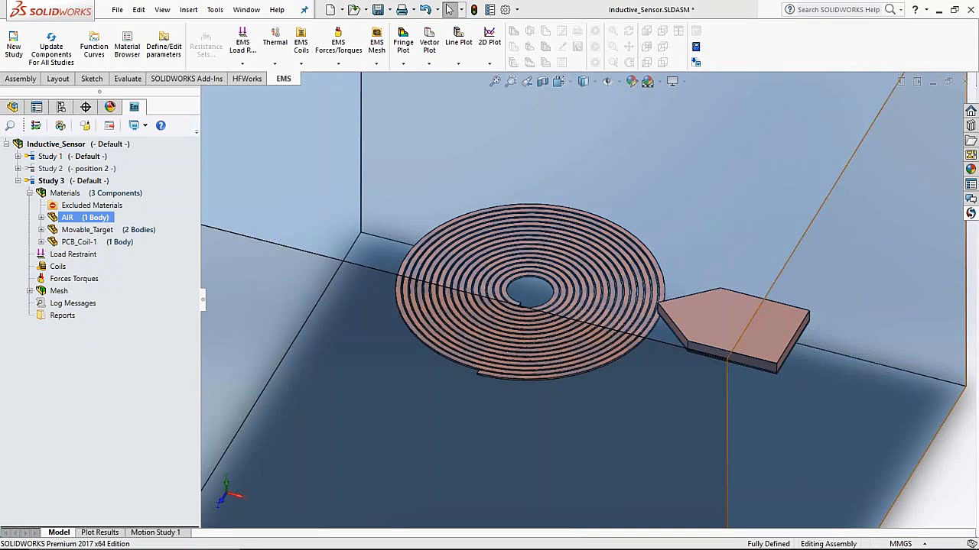
key("f")
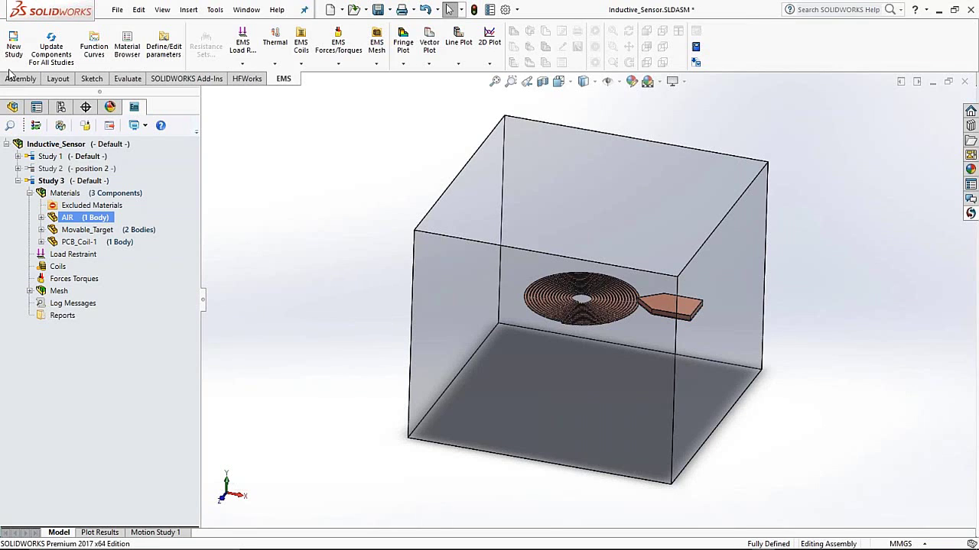
left_click(62, 280)
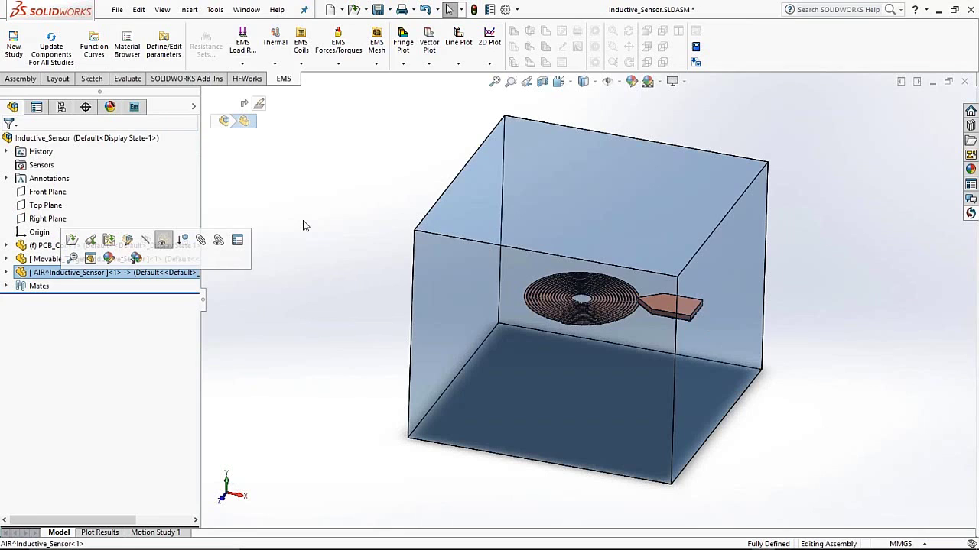
left_click(303, 225)
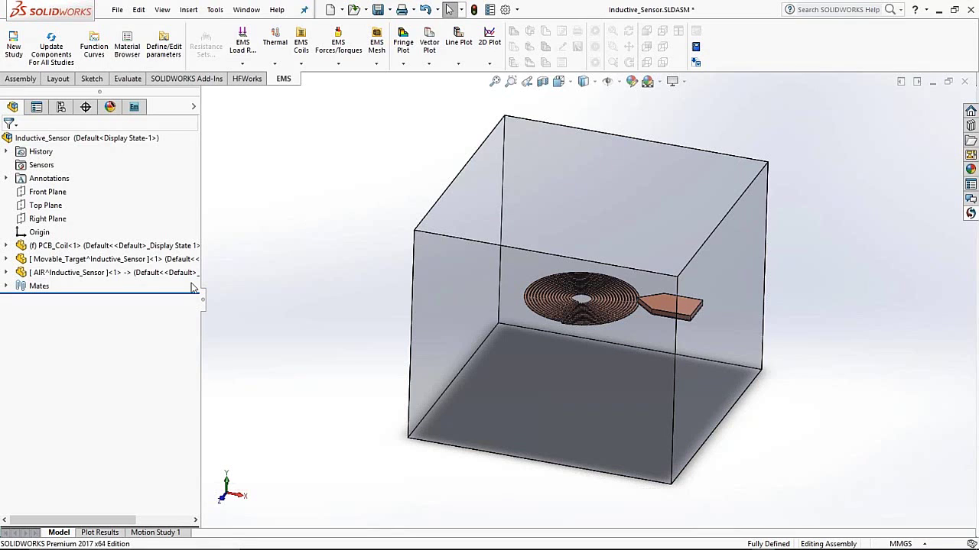
right_click(76, 277)
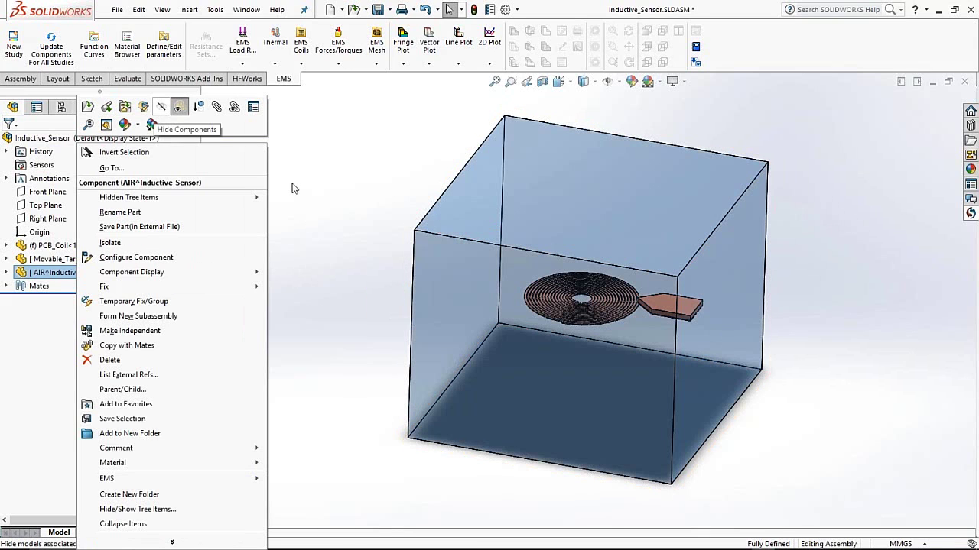
left_click(178, 107)
Step: Assign the Air material from the EMS library to the AIR component in the new study
left_click(134, 107)
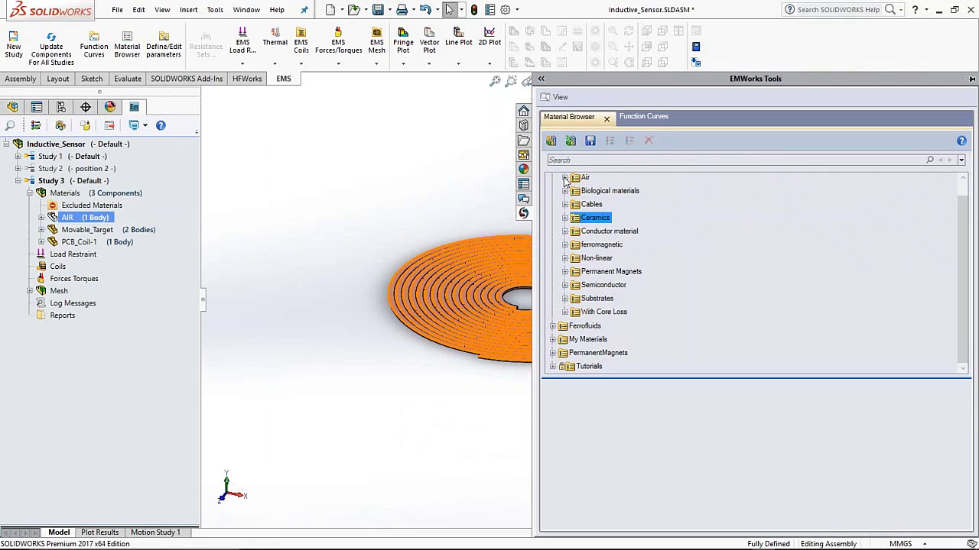
left_click(565, 178)
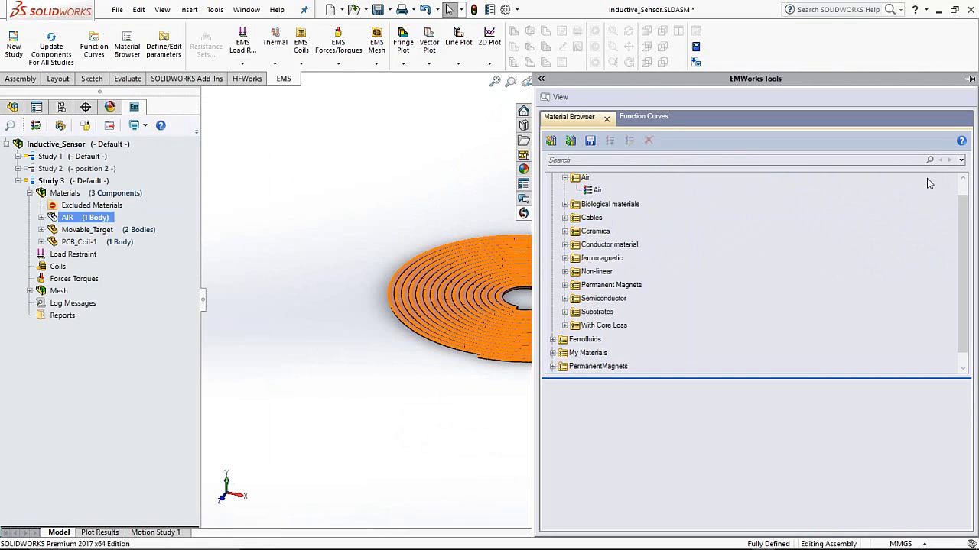
key("Down")
left_click(942, 141)
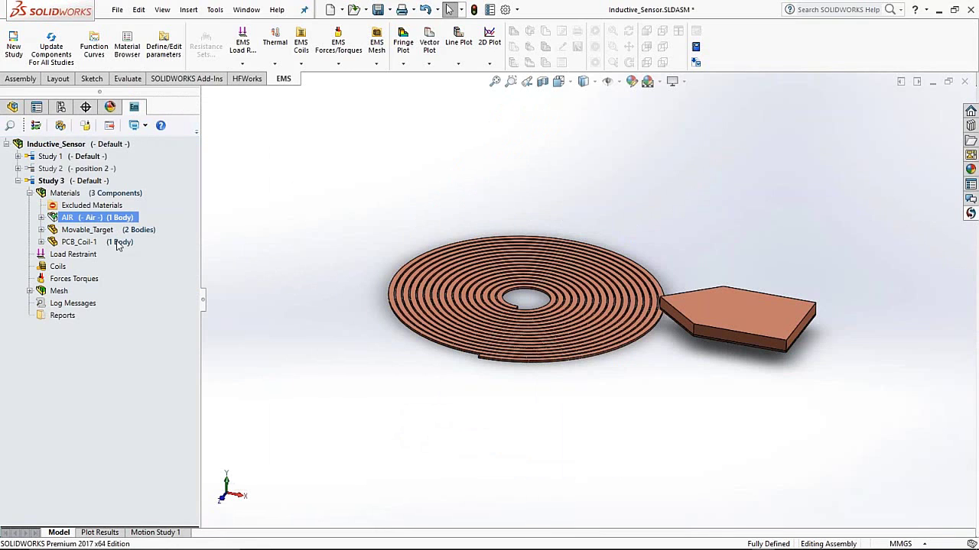
Step: Assign the Copper material to both the Movable_Target and PCB_Coil-1 components
left_click(87, 229)
left_click(84, 242, "shift")
right_click(84, 241)
mouse_move(256, 282)
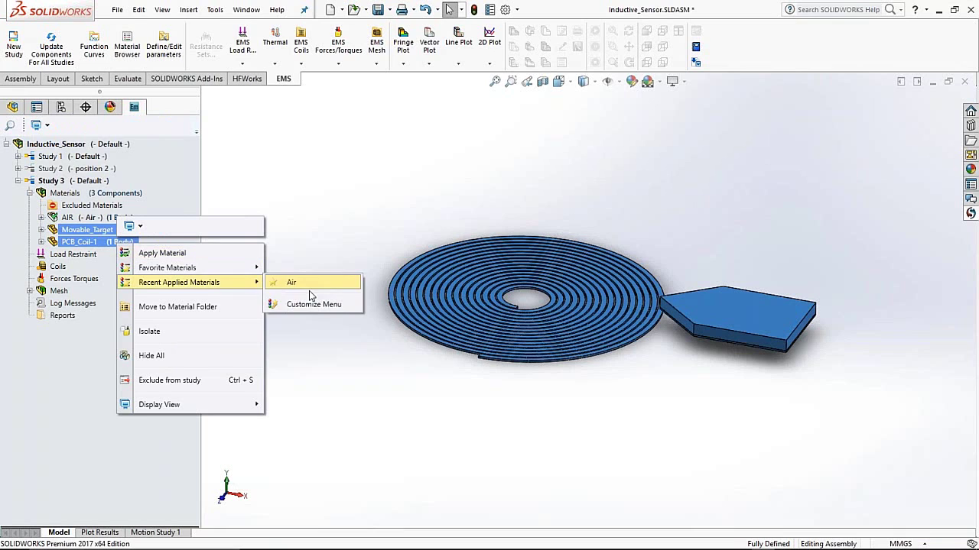
mouse_move(198, 268)
left_click(302, 282)
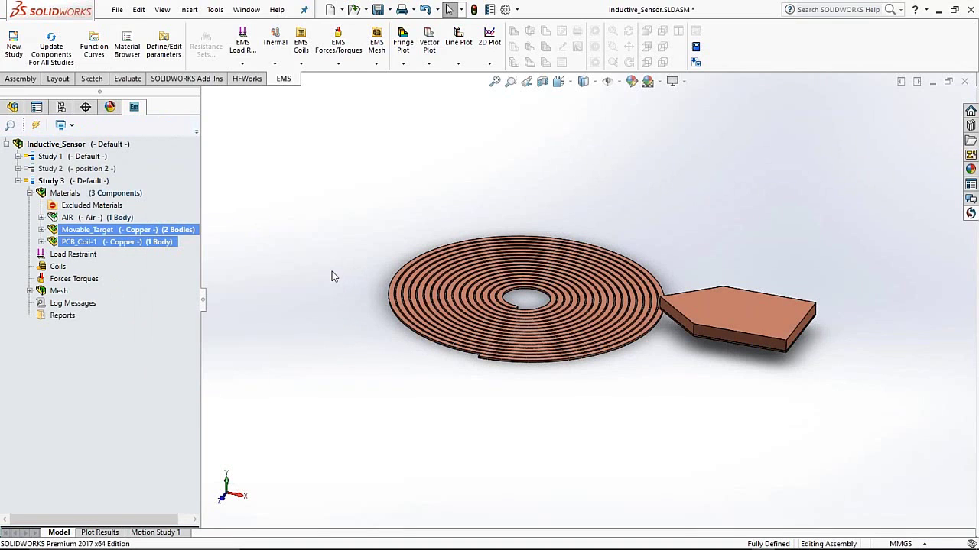
Step: Turn on eddy effects for the Movable_Target component
left_click(129, 230)
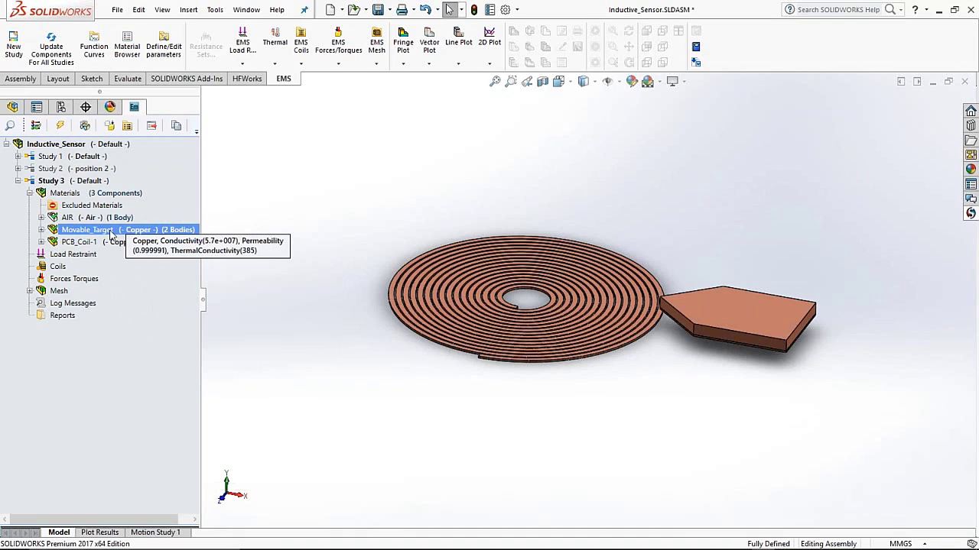
right_click(152, 308)
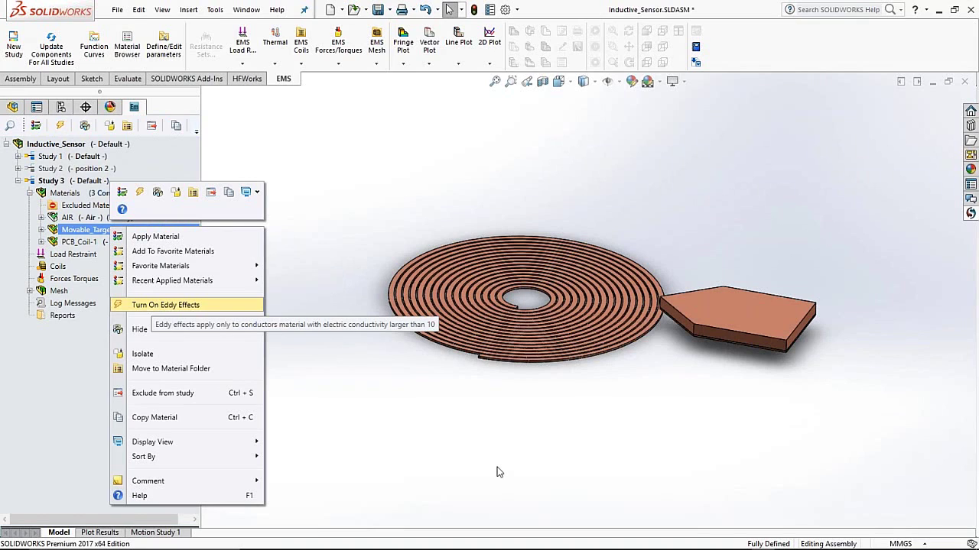
key("Return")
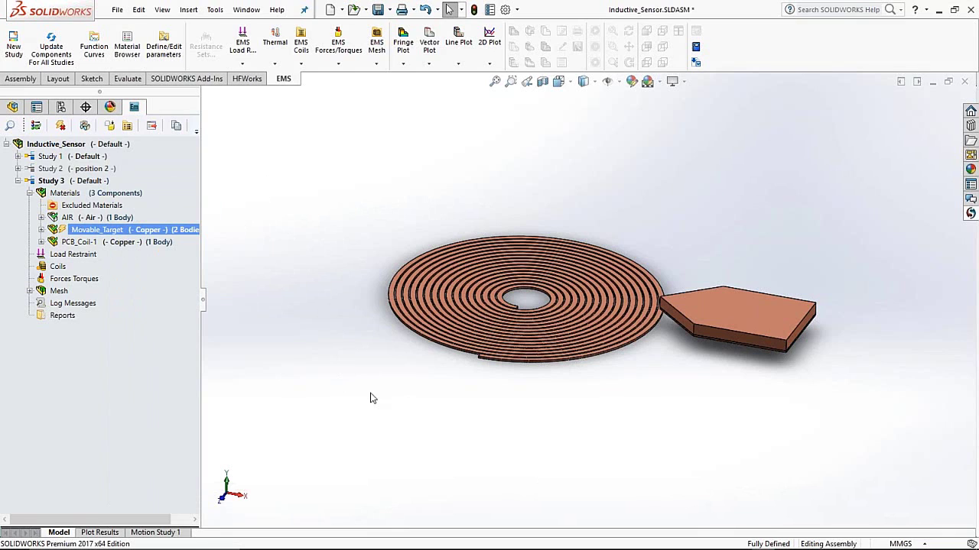
Step: Define a solid coil on PCB_Coil-1, with the end face of its outermost turn as the entry port
right_click(57, 267)
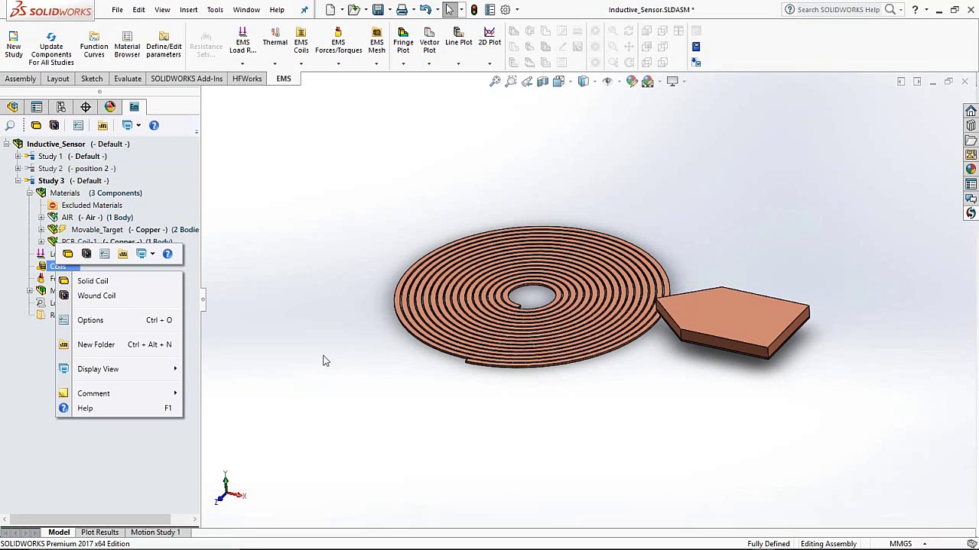
key("Down")
key("Return")
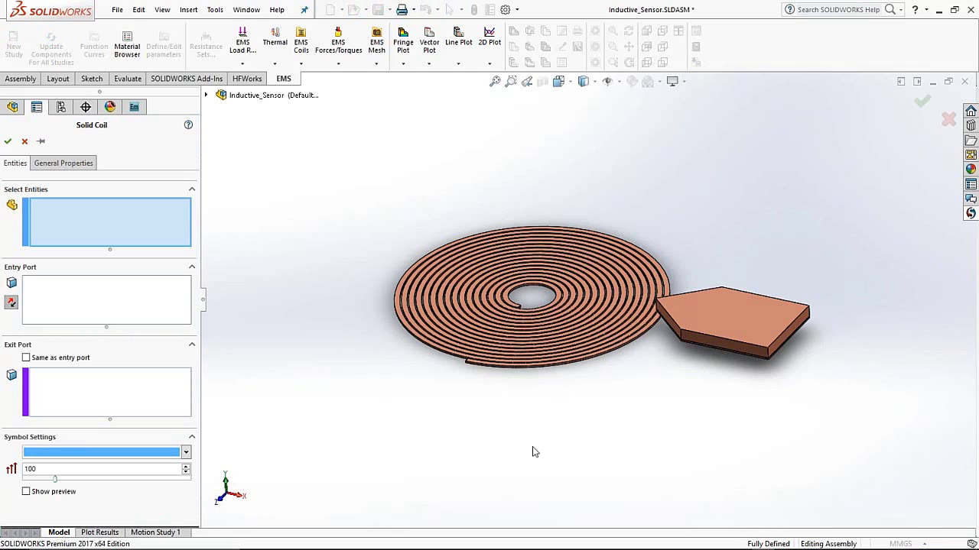
left_click(535, 340)
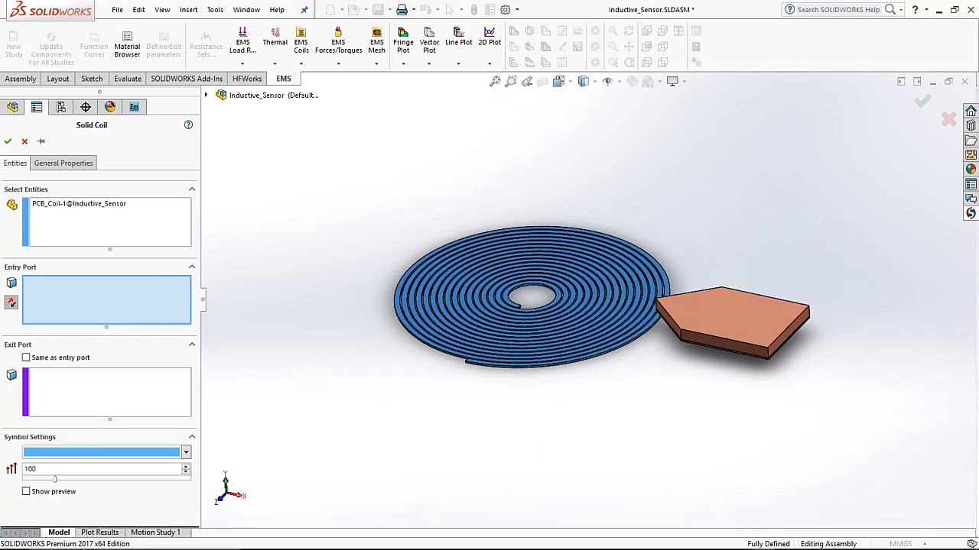
key("Down")
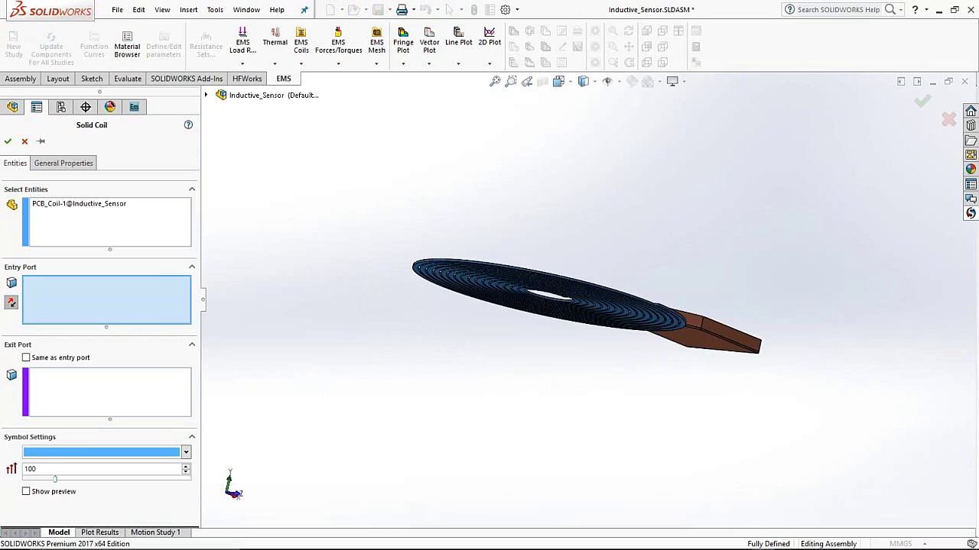
key("Down")
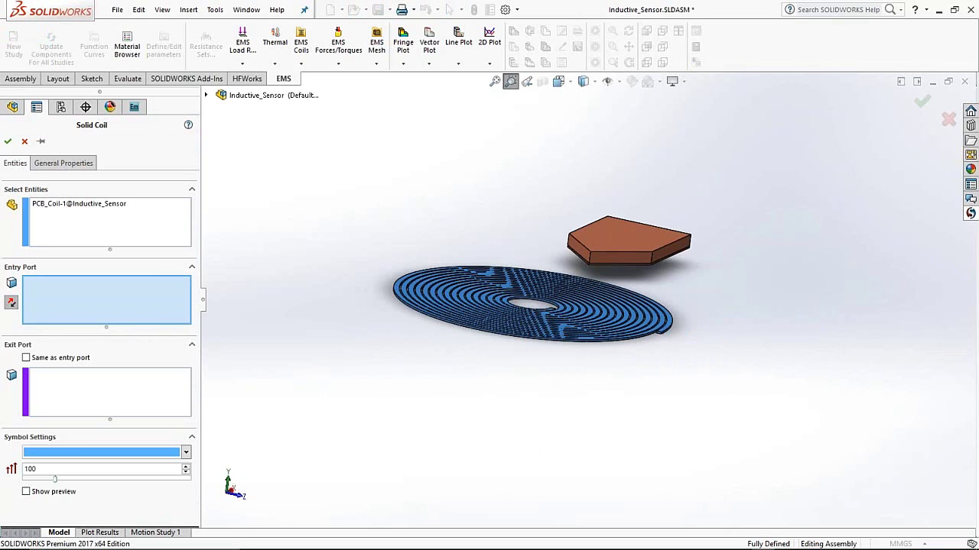
left_click_drag(627, 315, 681, 343)
left_click(622, 289)
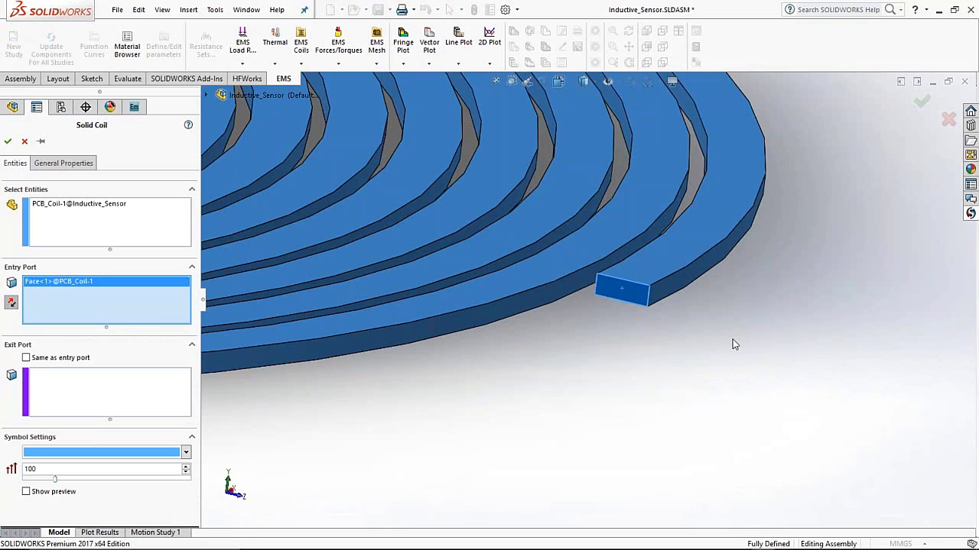
Step: Turn on the port symbol preview for the solid coil and set the symbol size to 40
left_click(26, 492)
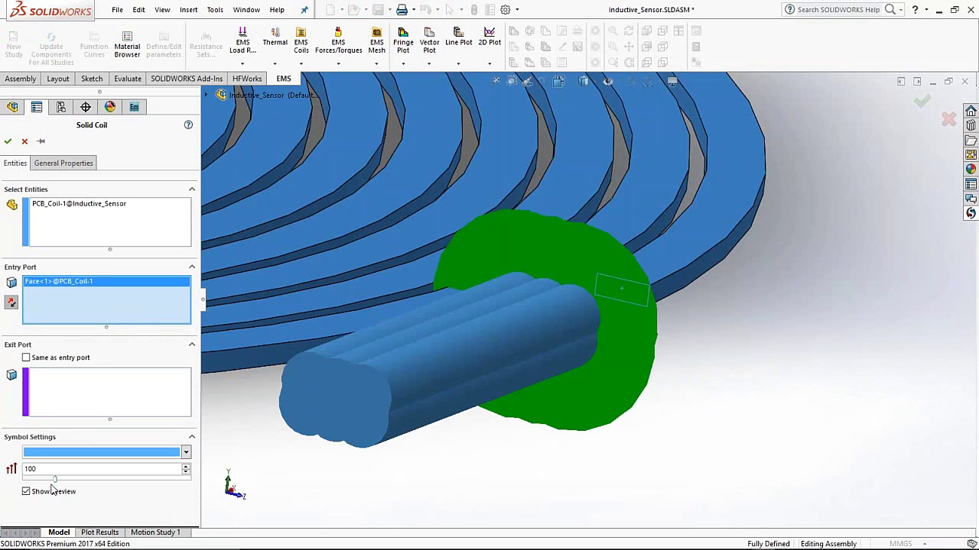
left_click_drag(54, 480, 34, 480)
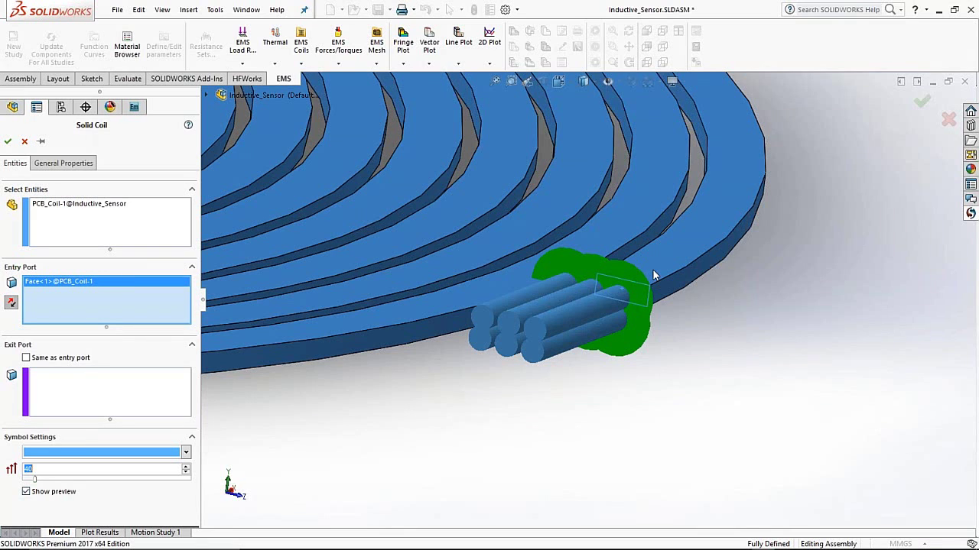
middle_click_drag(653, 275, 571, 231)
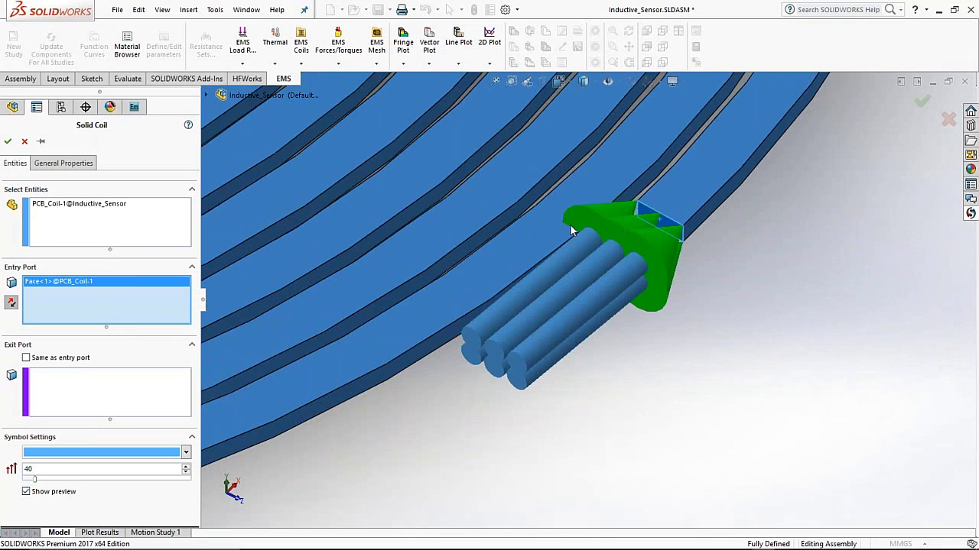
Step: Assign the end face of the PCB coil's innermost turn as the solid coil's exit port
key("f")
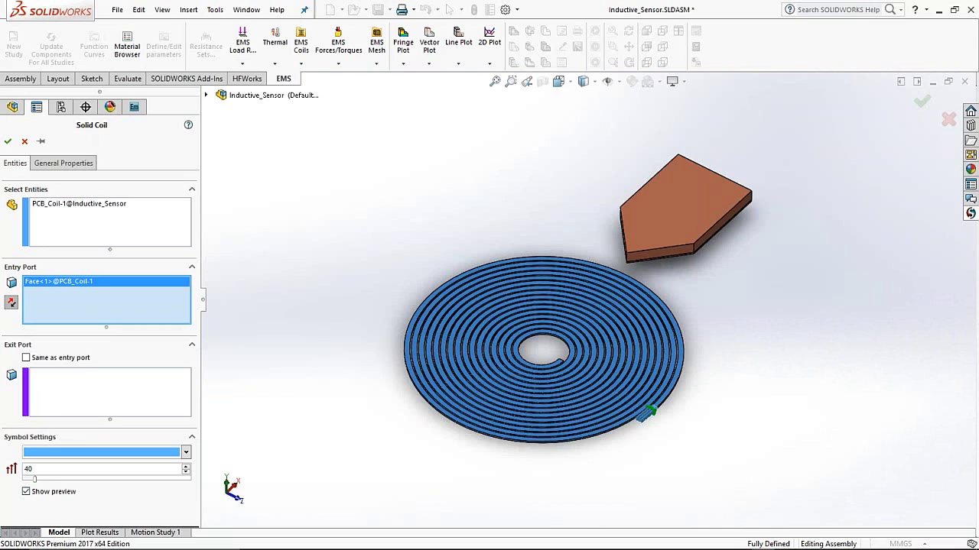
middle_click_drag(565, 321, 535, 153)
left_click(511, 81)
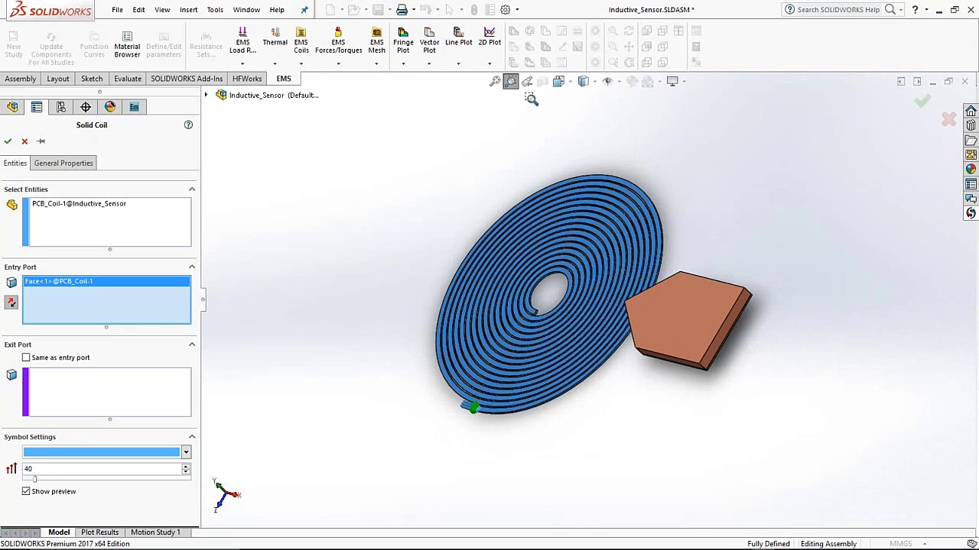
left_click_drag(514, 299, 564, 330)
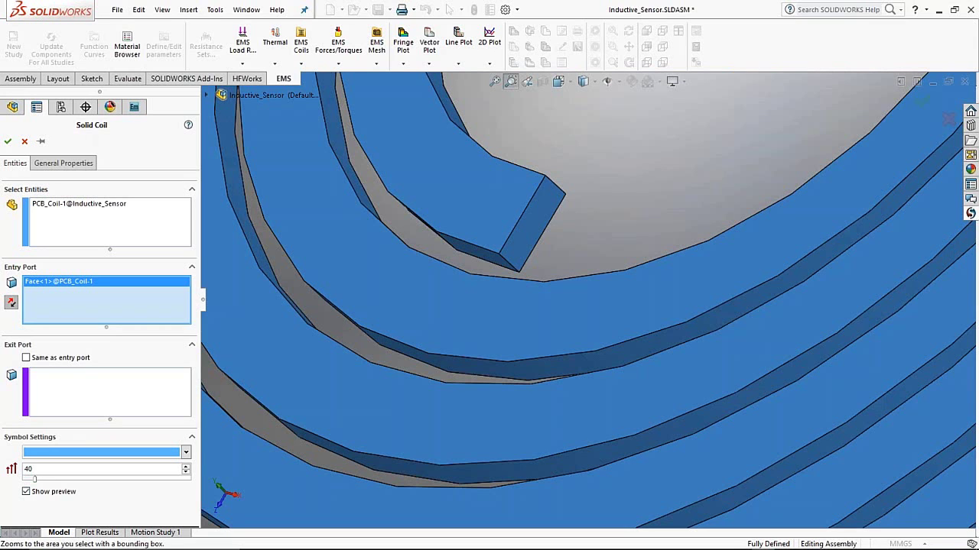
key("Escape")
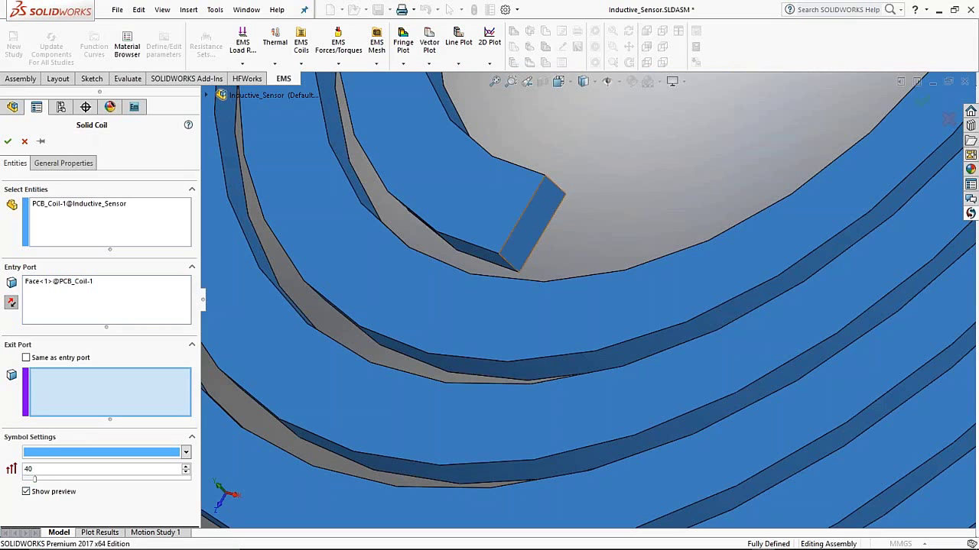
left_click(532, 224)
left_click(495, 81)
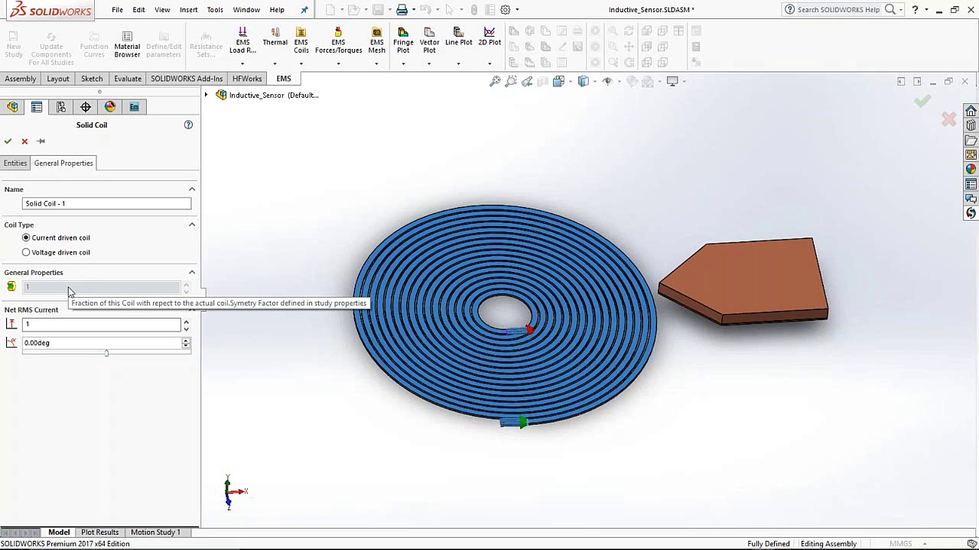
Step: Set the current-driven coil's net RMS current to 1.34 and finish the solid coil definition
left_click(68, 324)
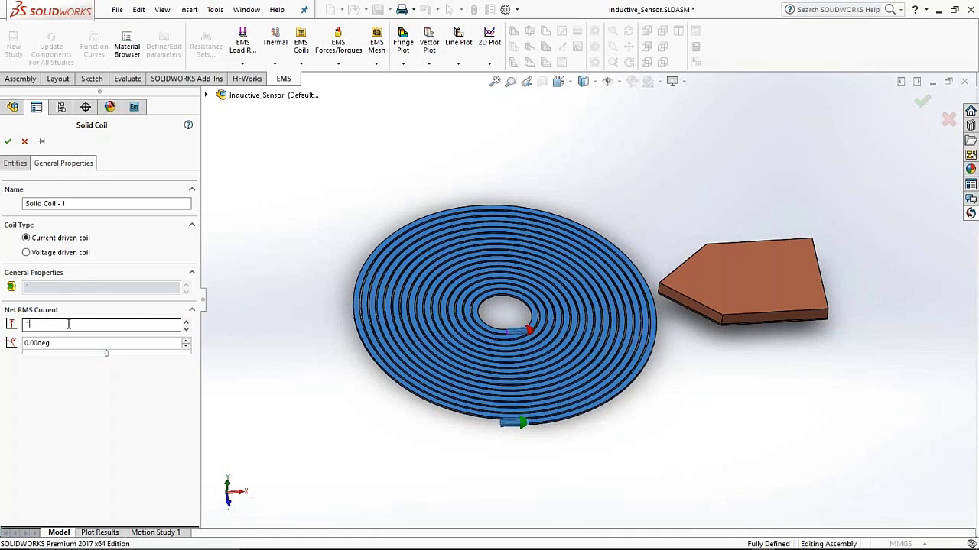
type(".34")
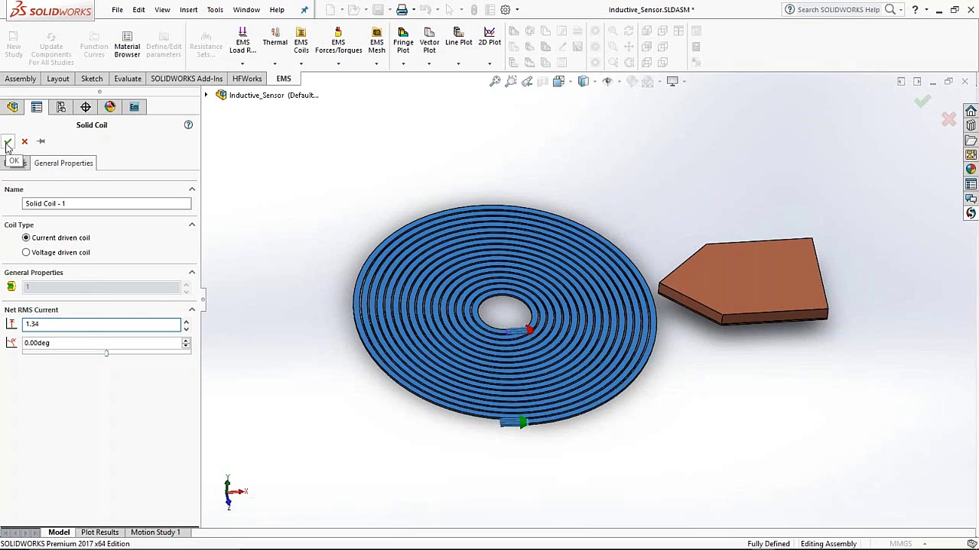
key("Return")
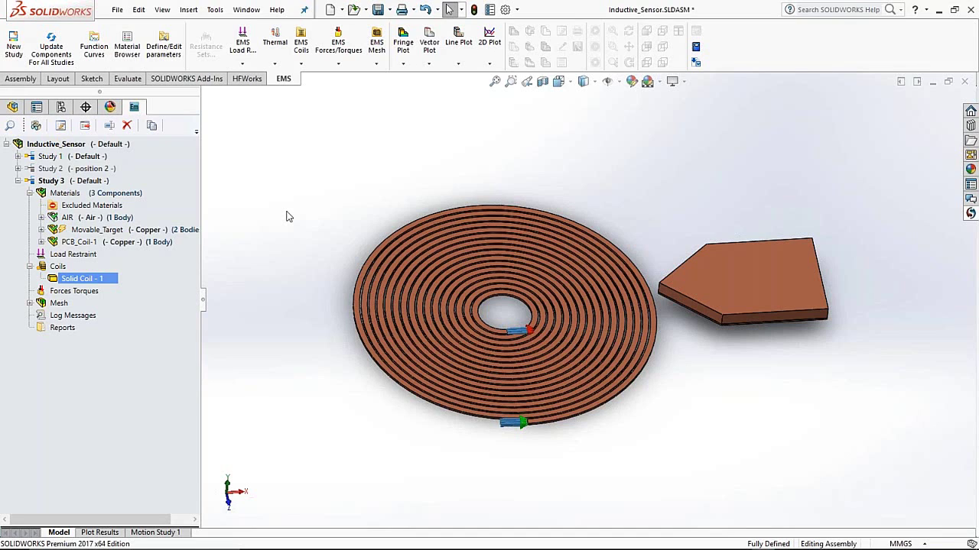
Step: Display the existing mesh of Study 1 on the coil and movable target
left_click(18, 157)
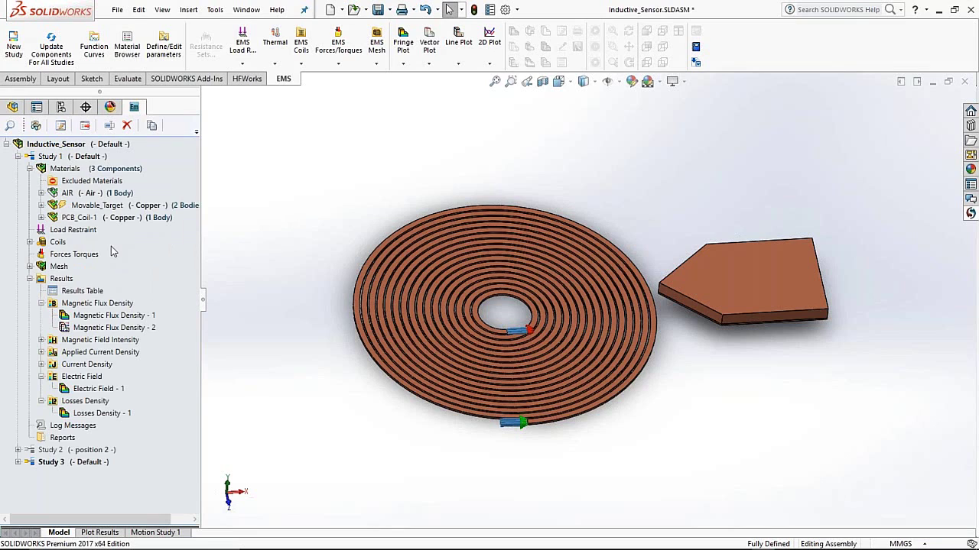
left_click(59, 267)
right_click(64, 272)
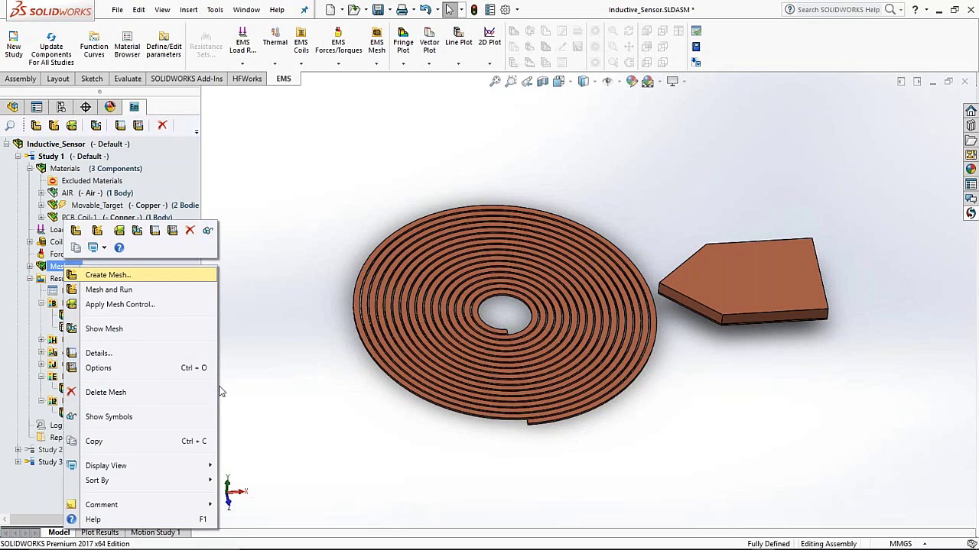
left_click(107, 275)
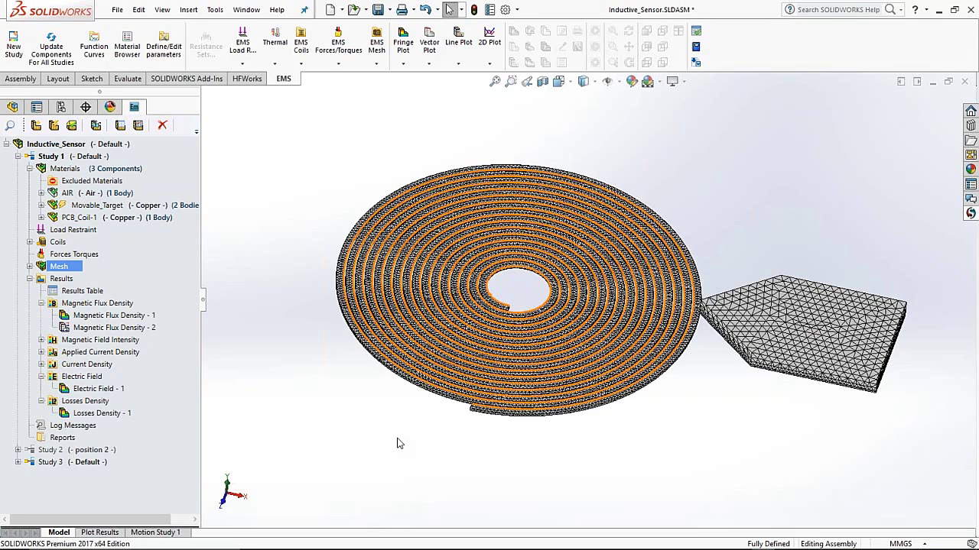
Step: Show the AIR component in Study 1 to examine the mesh of the surrounding air box
left_click(100, 206)
right_click(87, 194)
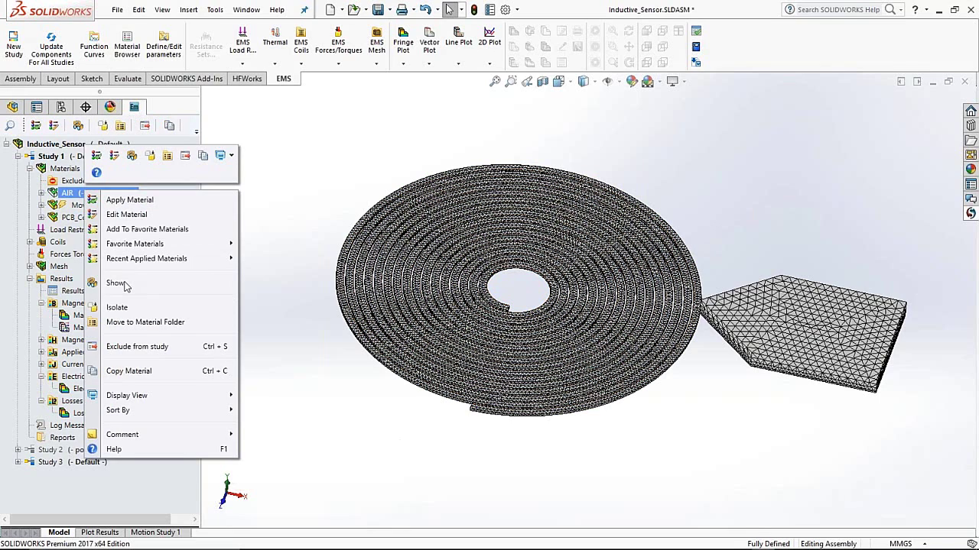
left_click(115, 282)
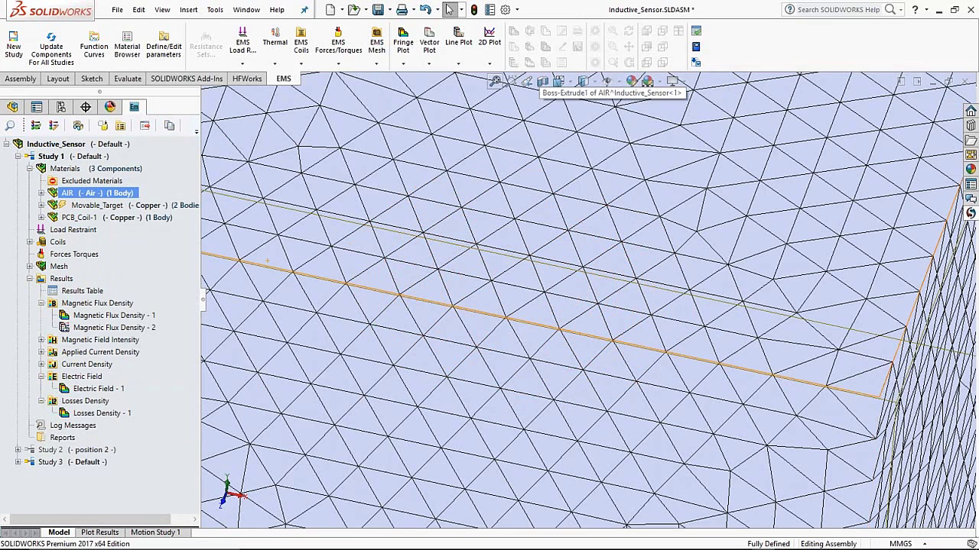
key("f")
key("Left")
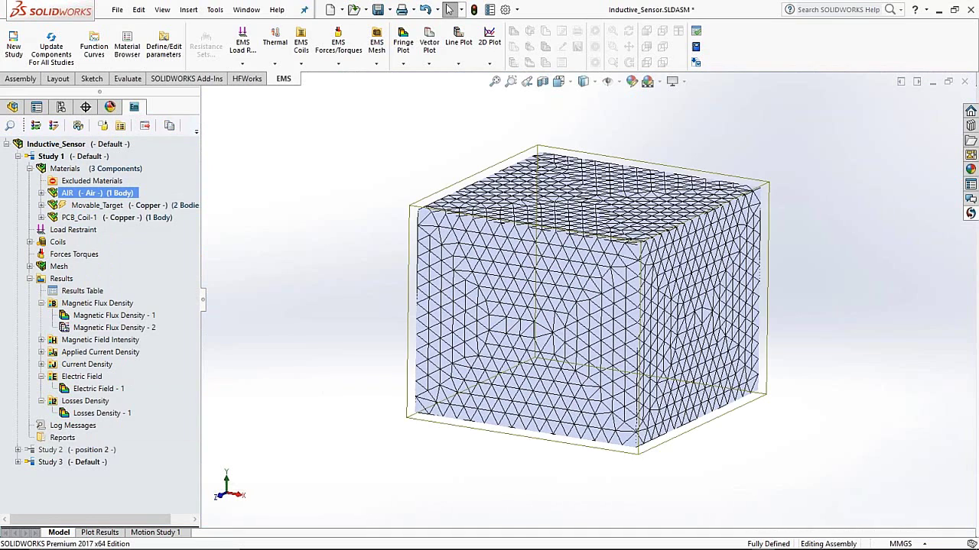
Step: Hide the AIR component again and examine the mesh of the coil and movable target
right_click(68, 193)
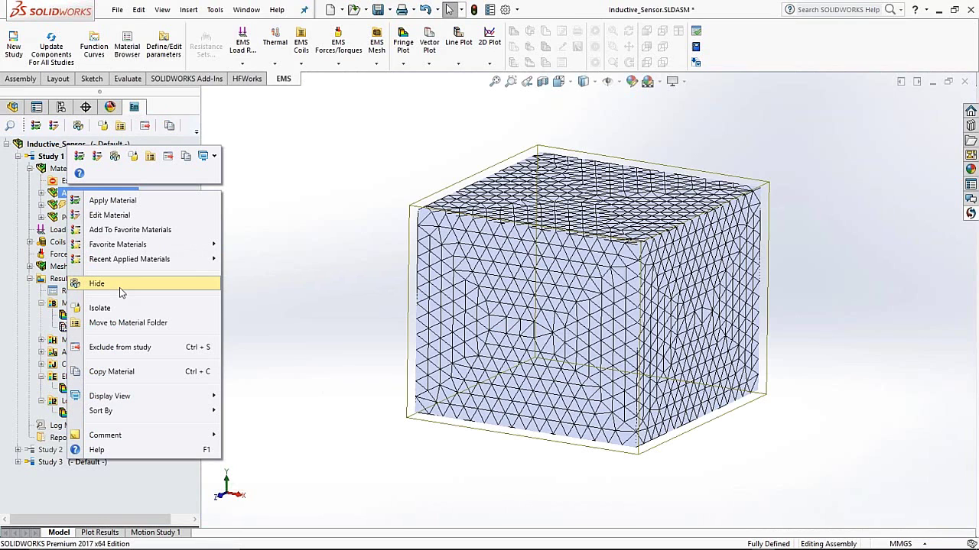
left_click(120, 291)
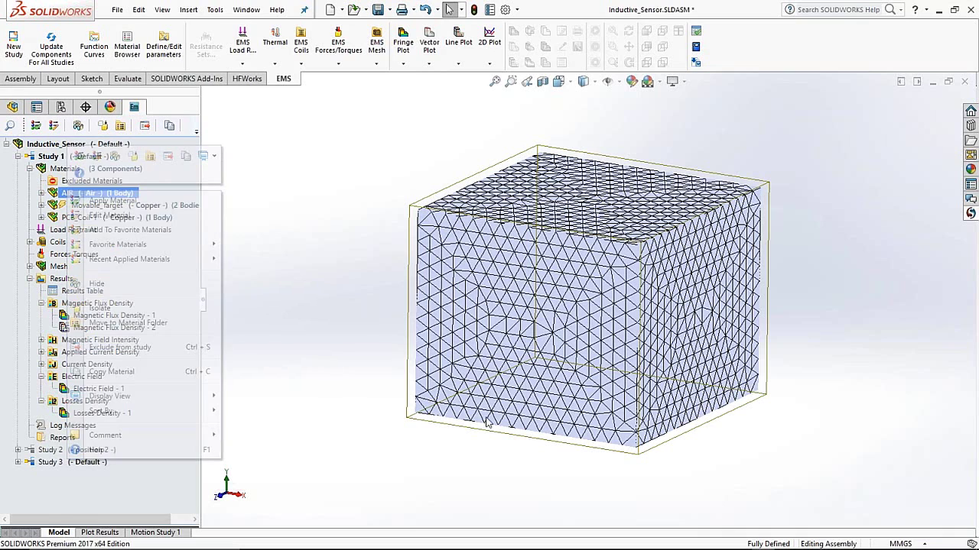
left_click(527, 82)
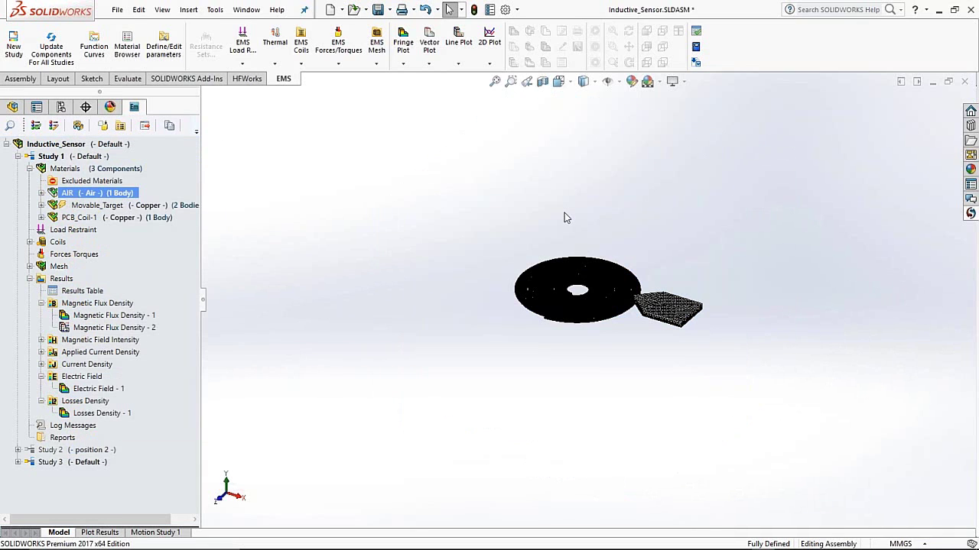
middle_click_drag(564, 214, 547, 145)
scroll(547, 146, "down", 2)
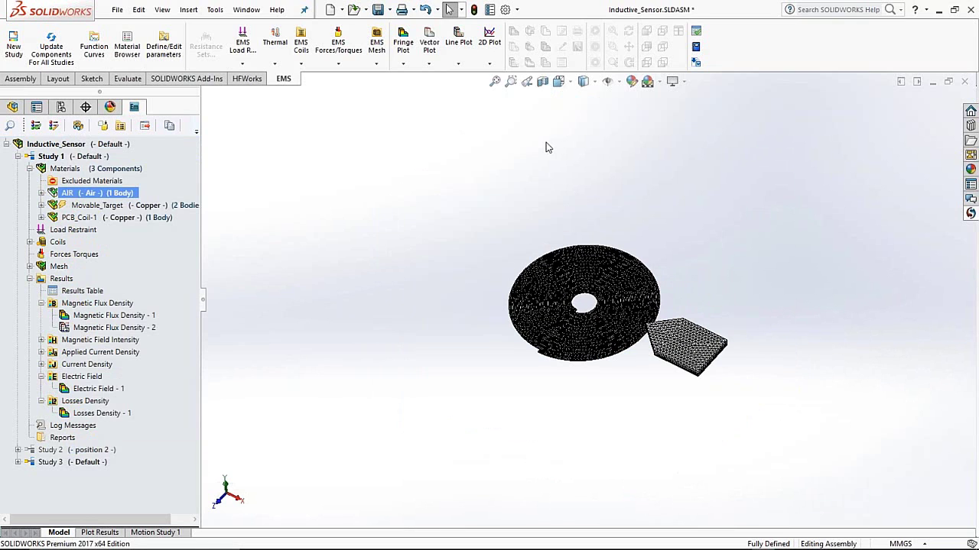
key("f")
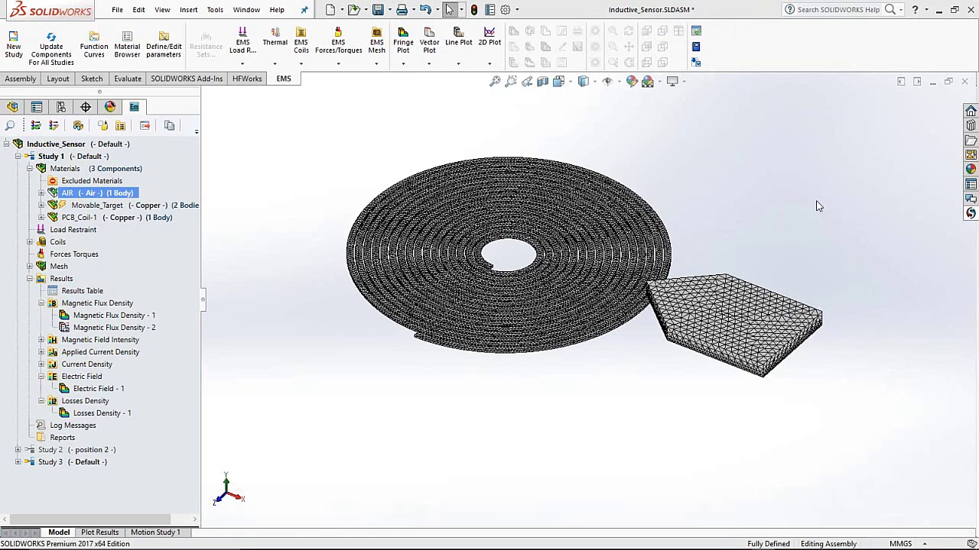
Step: Check the solid coil's inductance in the Study 1 results table, then close the table
left_click(90, 292)
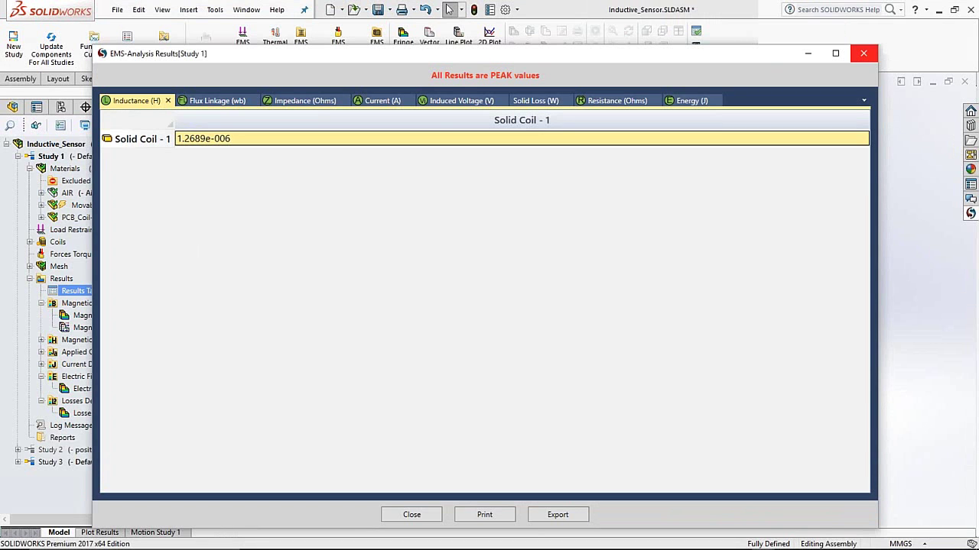
key("Escape")
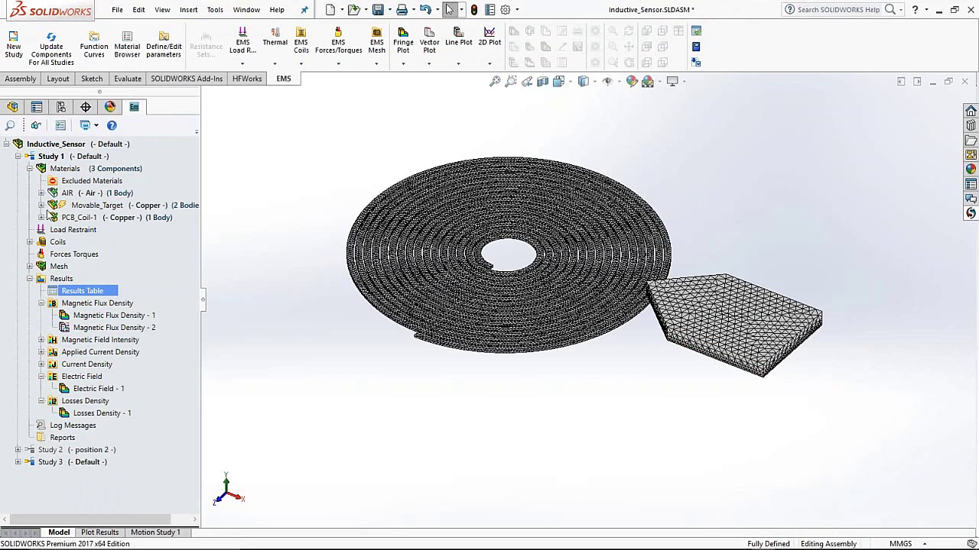
Step: Collapse the study tree and activate the position 2 configuration for Study 2
key("shift+c")
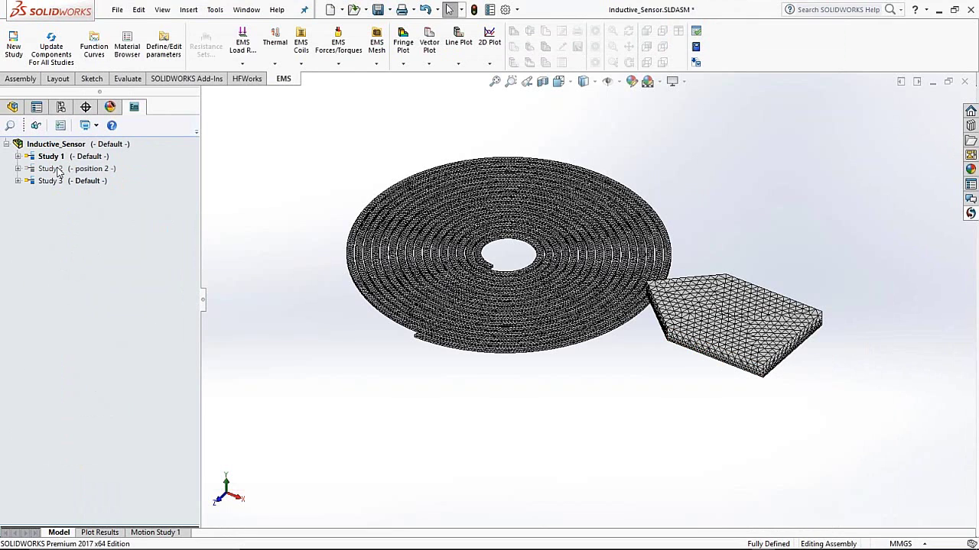
right_click(57, 170)
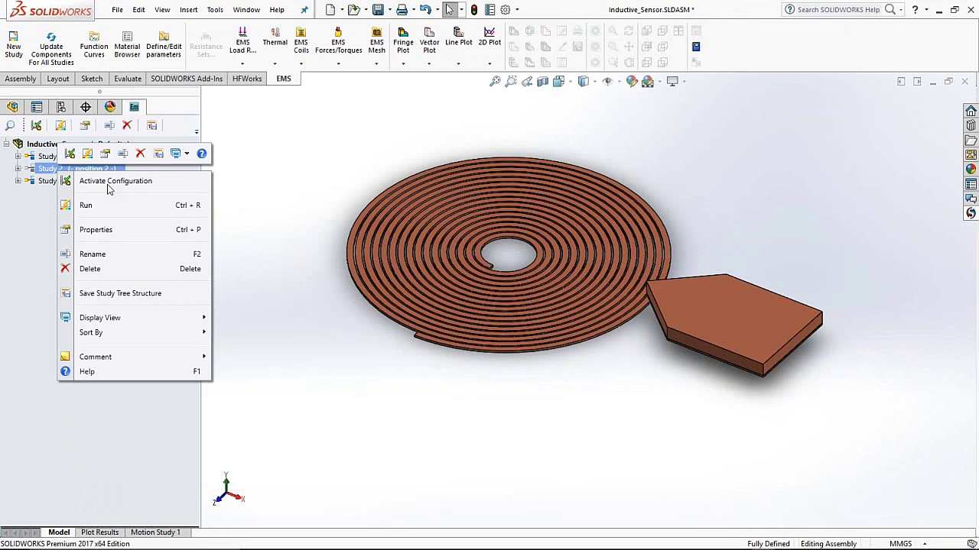
left_click(50, 180, "shift")
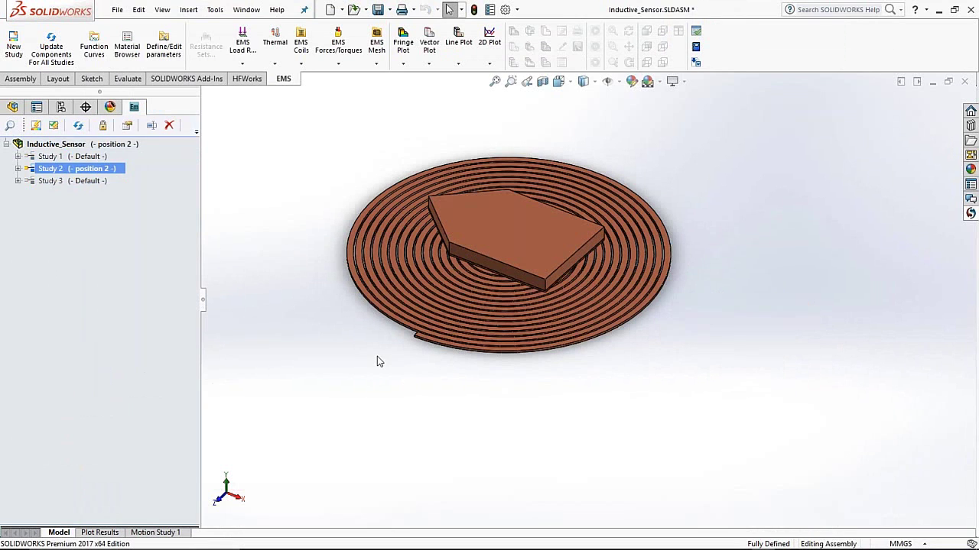
Step: Review the mesh, component materials and solid coil defined in Study 2
left_click(133, 279)
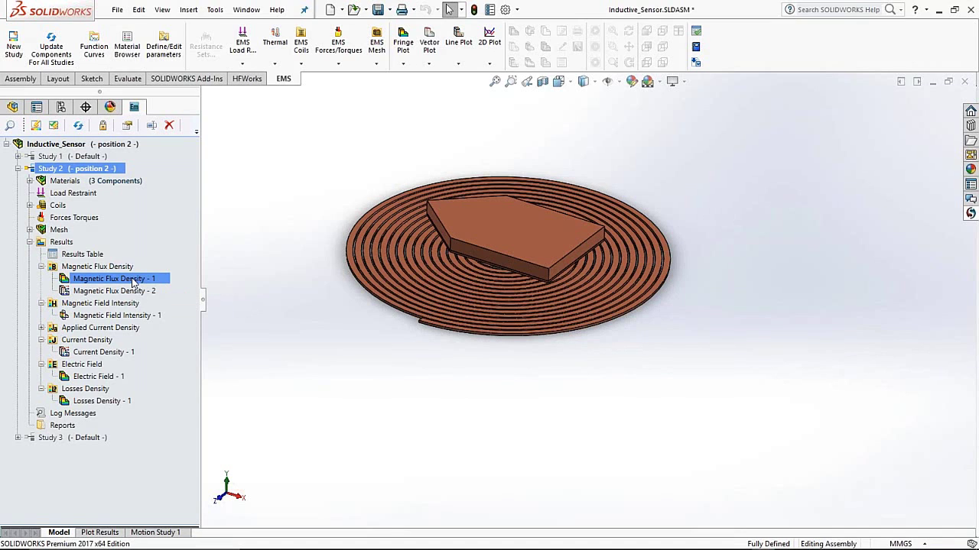
left_click(69, 230)
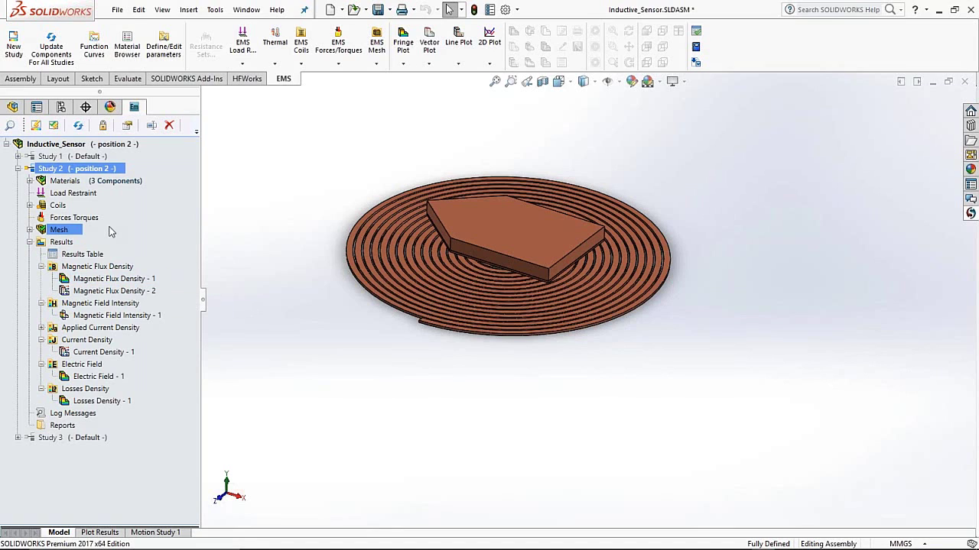
left_click(117, 229)
left_click(29, 181)
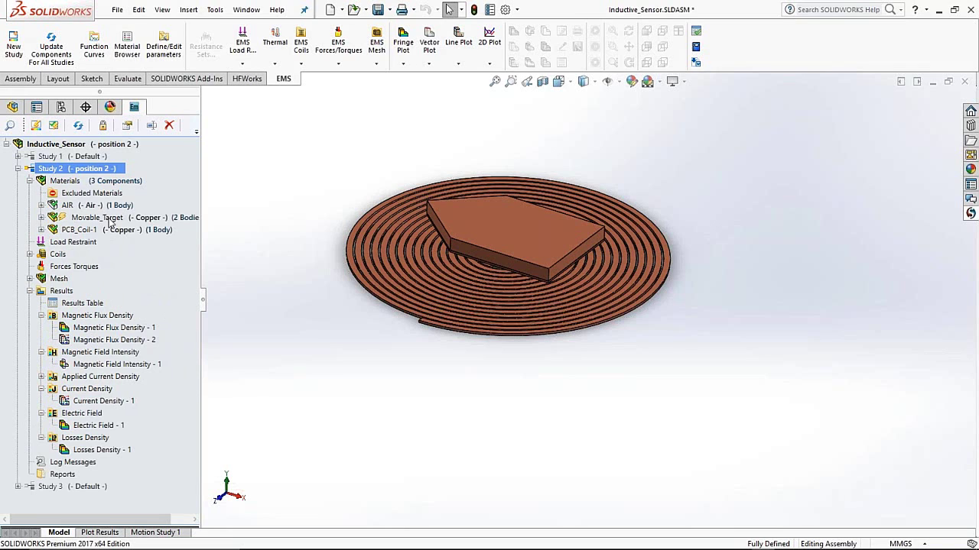
left_click(109, 220)
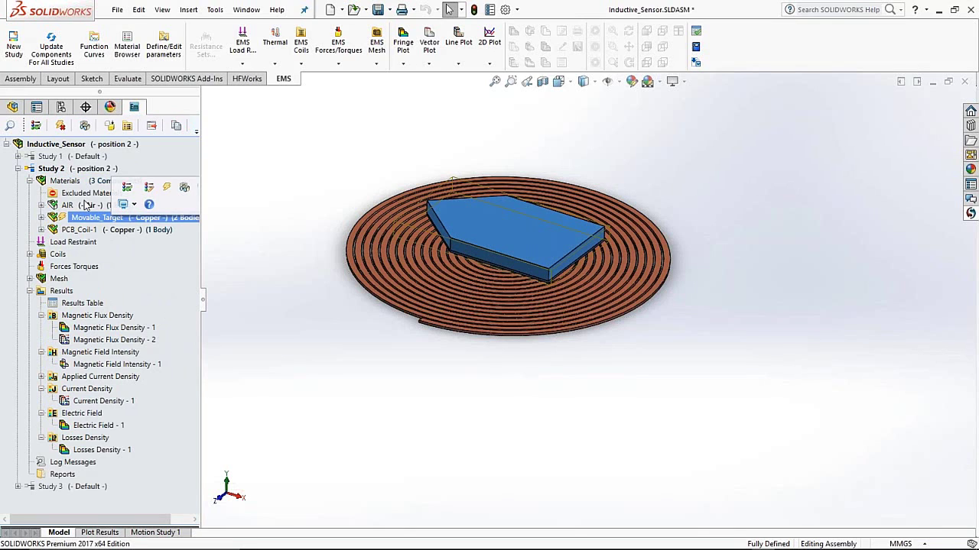
left_click(86, 205)
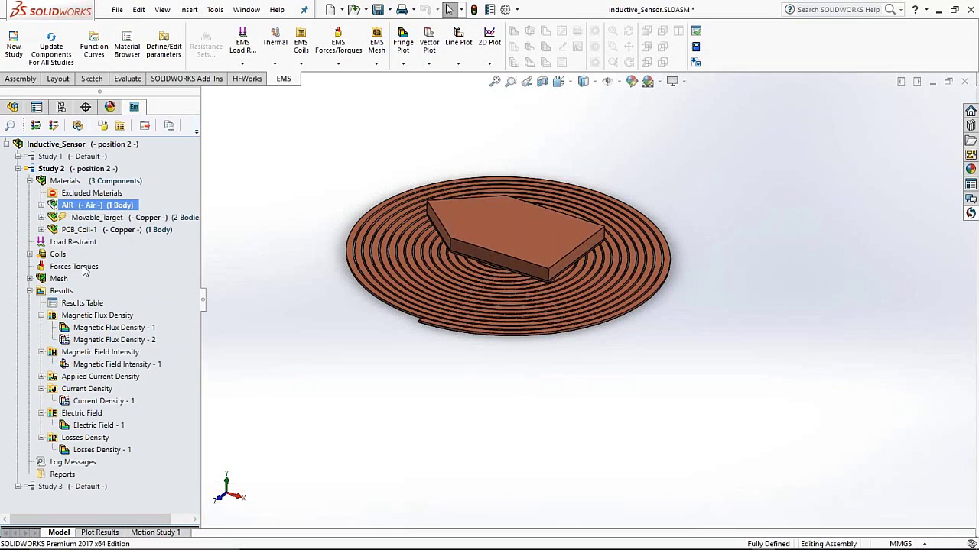
left_click(30, 254)
left_click(82, 266)
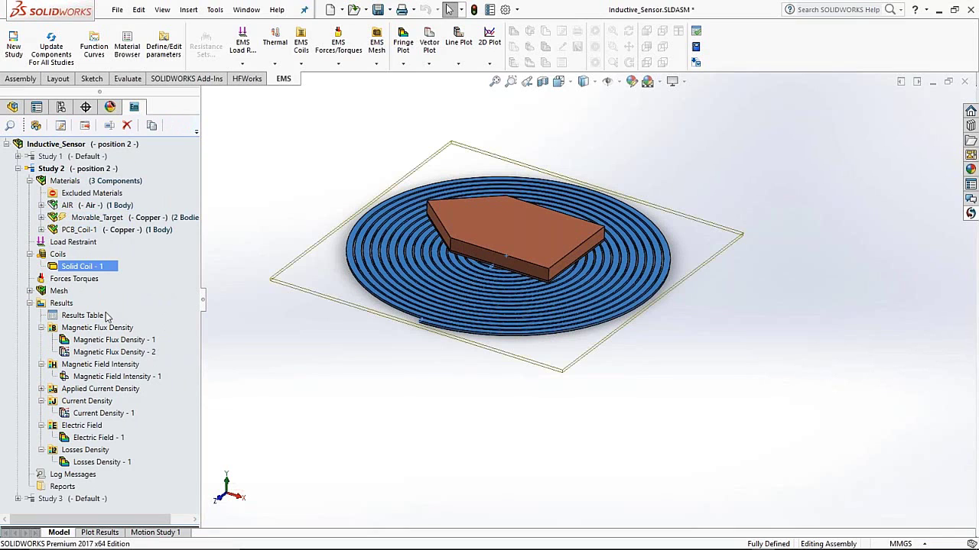
Step: Open the Study 2 results table to check the solid coil's inductance
left_click(386, 367)
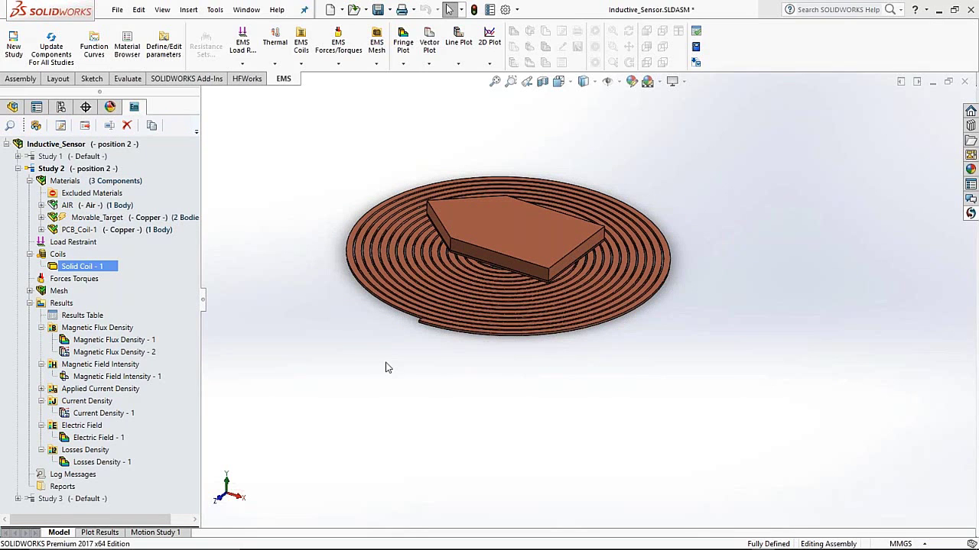
double_click(82, 315)
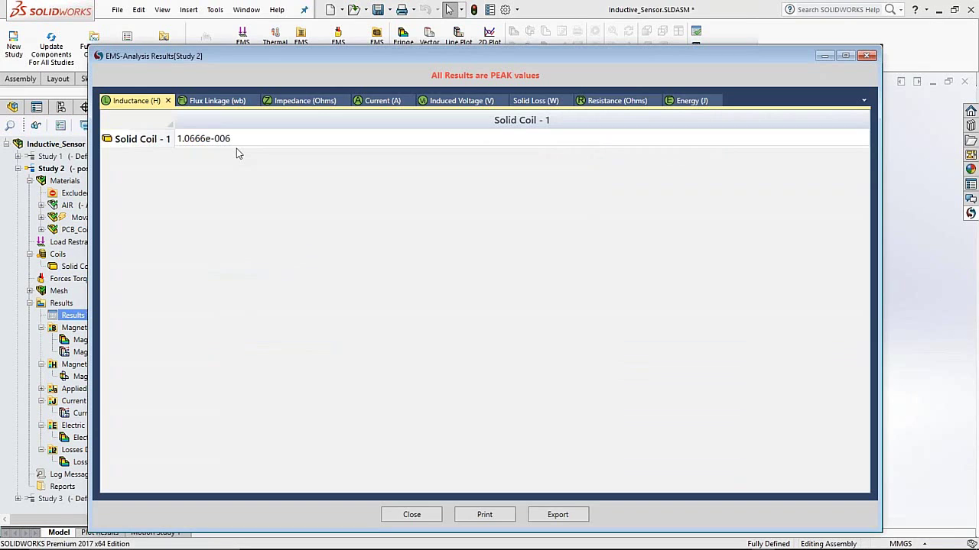
Step: Close the Study 2 results table and compare the solid coil's inductance between Study 1 and Study 2 in the combined study results
left_click(236, 147)
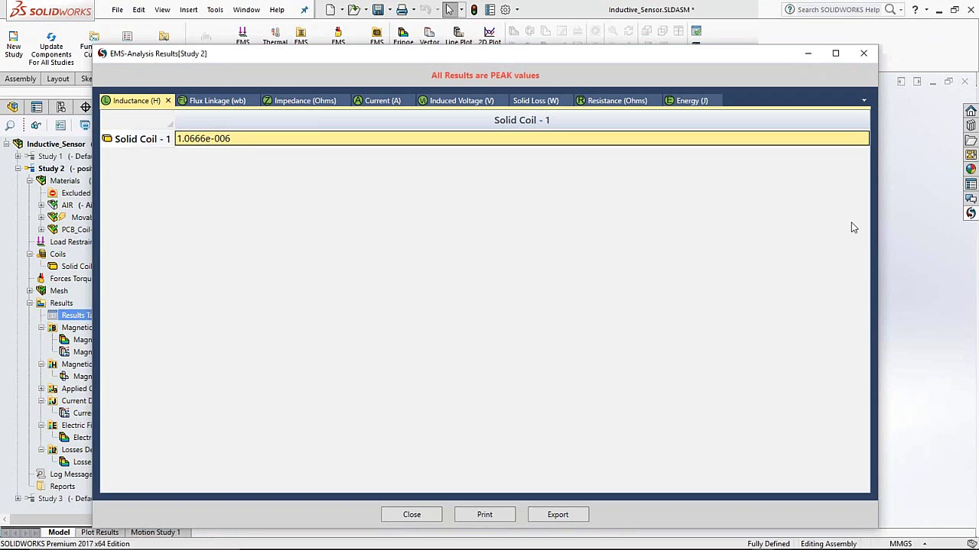
key("Escape")
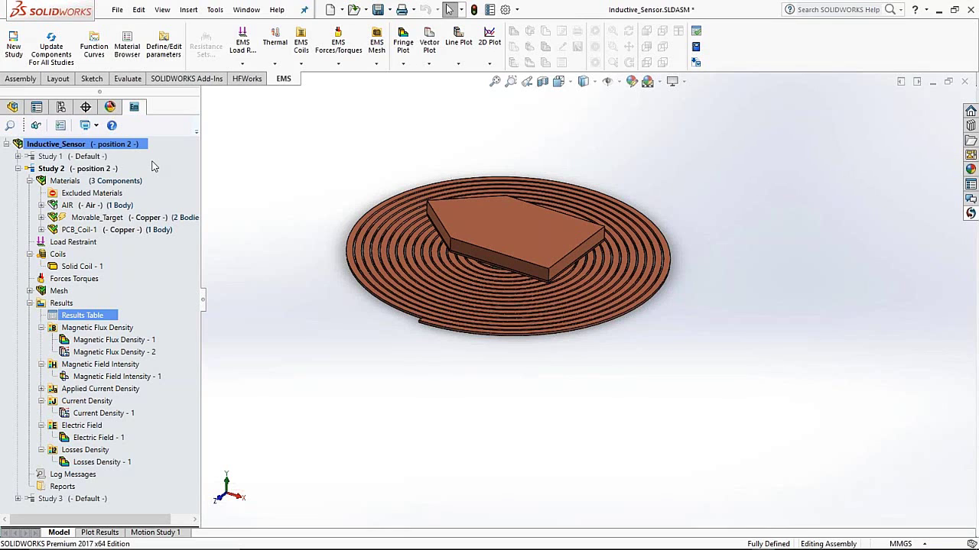
right_click(111, 145)
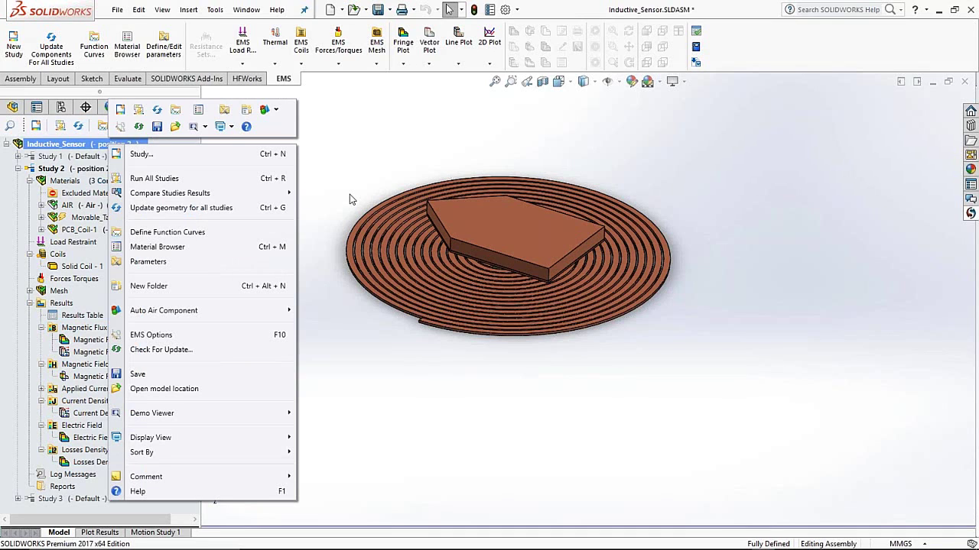
mouse_move(229, 193)
mouse_move(351, 193)
left_click(447, 237)
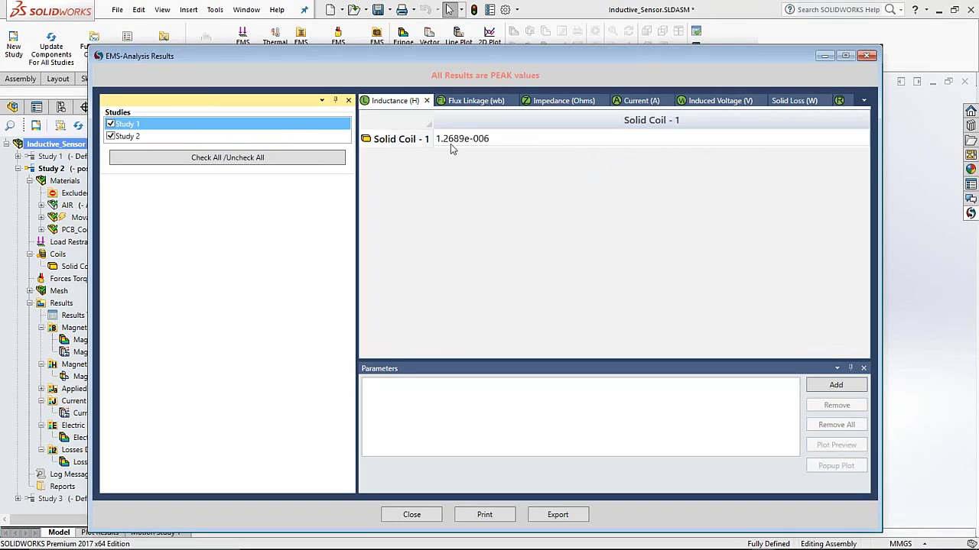
left_click(133, 137)
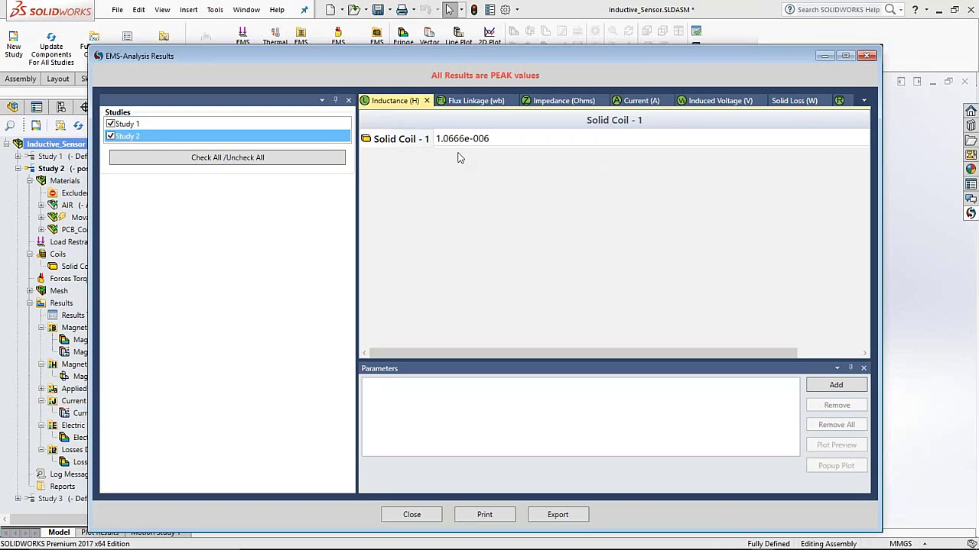
Step: Review Study 2's flux linkage, current, solid loss and resistance results, then close the results comparison
left_click(477, 101)
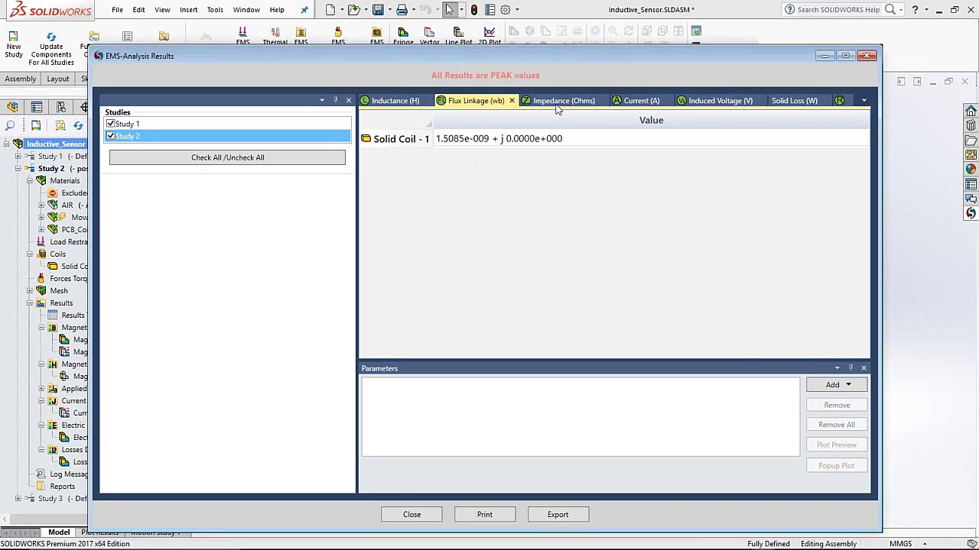
left_click(641, 101)
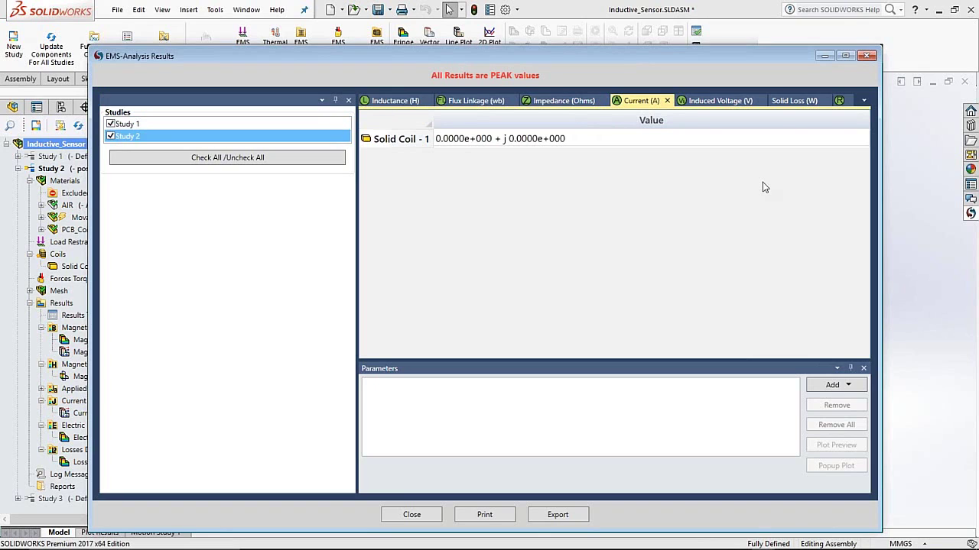
left_click(794, 100)
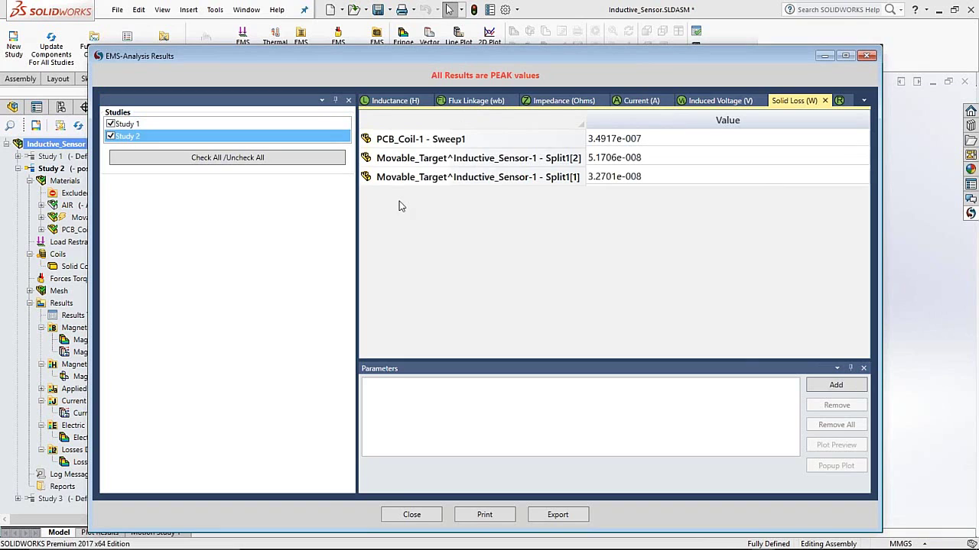
key("ctrl+Tab")
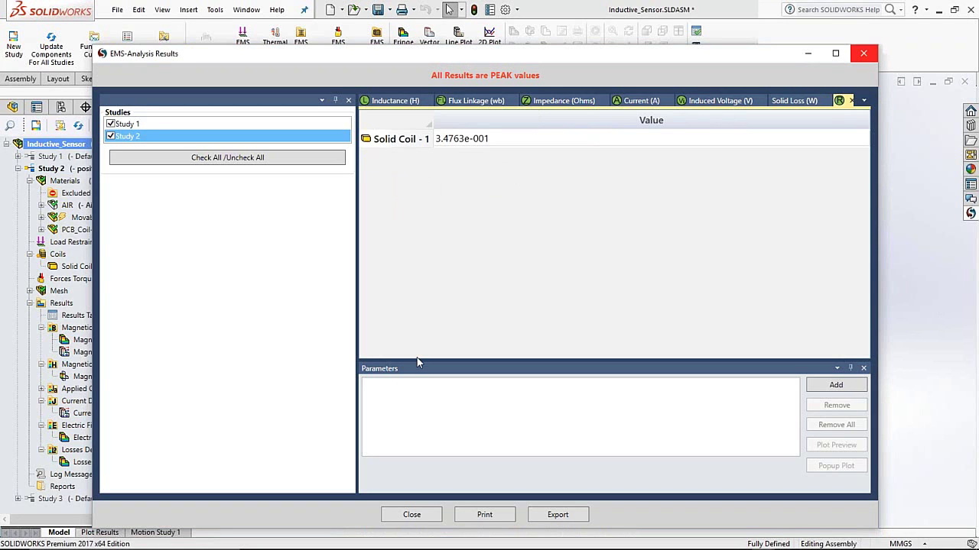
key("Escape")
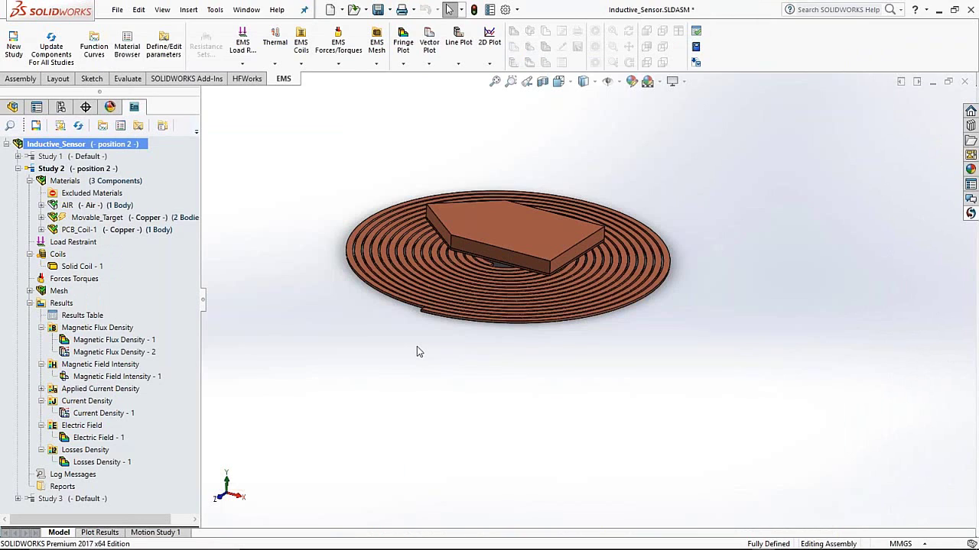
Step: Activate the Default configuration for Study 1 and orient the model to show the target beside the coil
double_click(77, 156)
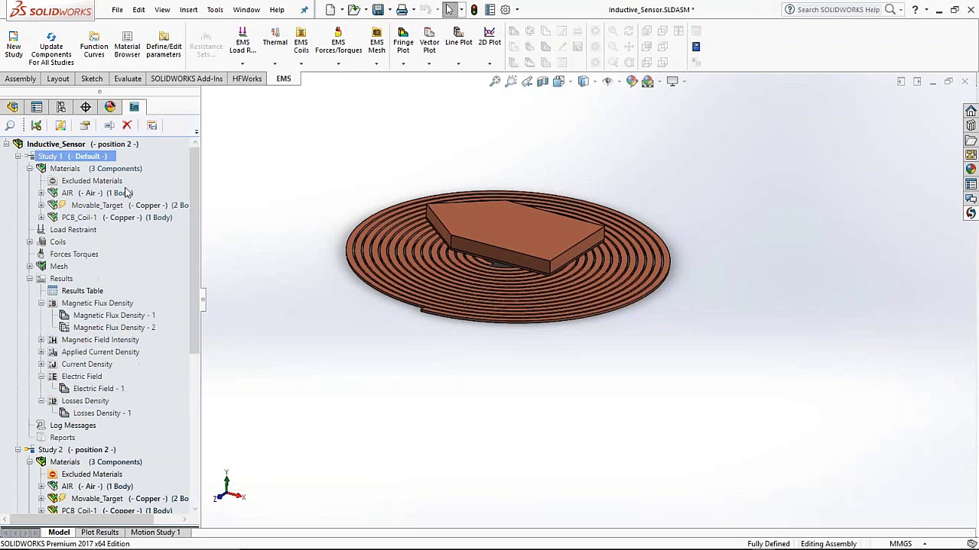
right_click(77, 157)
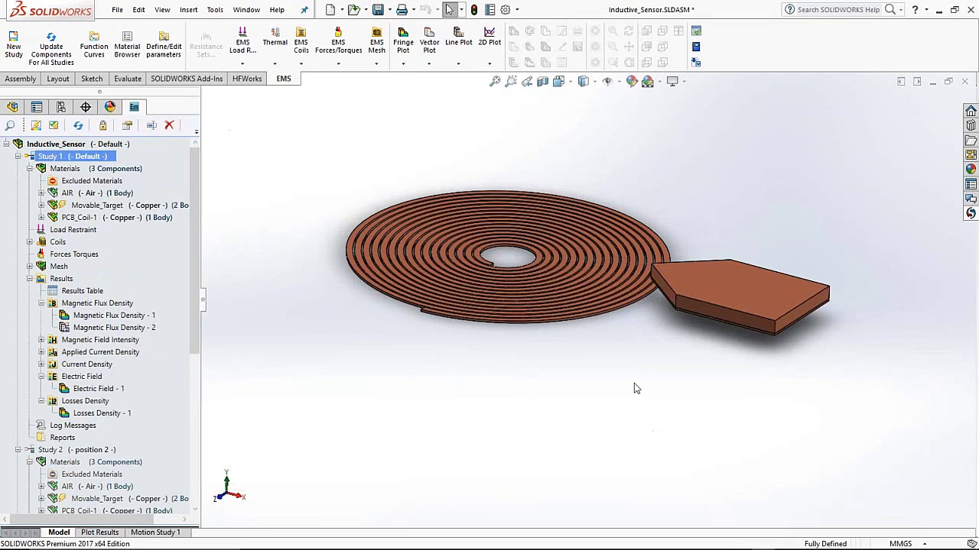
middle_click_drag(634, 390, 620, 381)
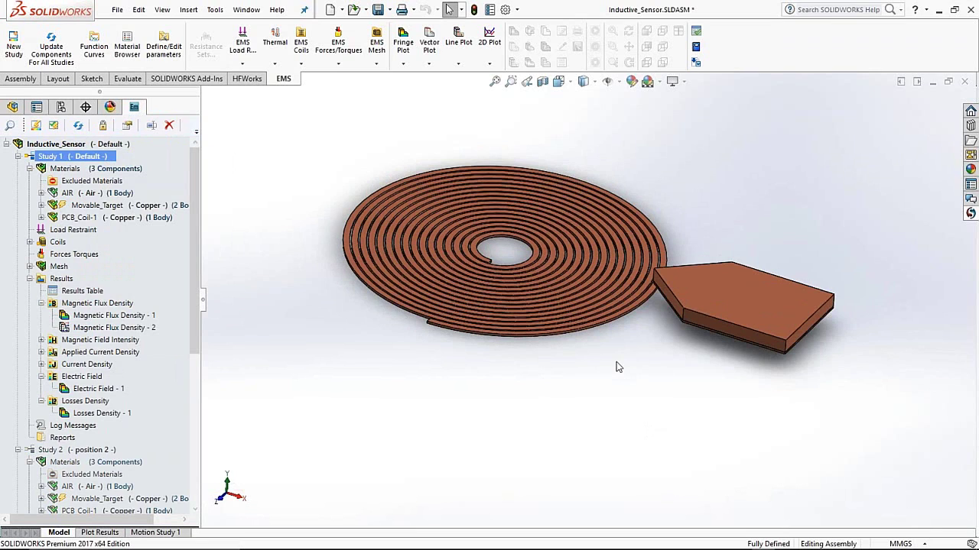
Step: Highlight the AIR body of Study 1 and view the whole air region around the coil and target
left_click(97, 193)
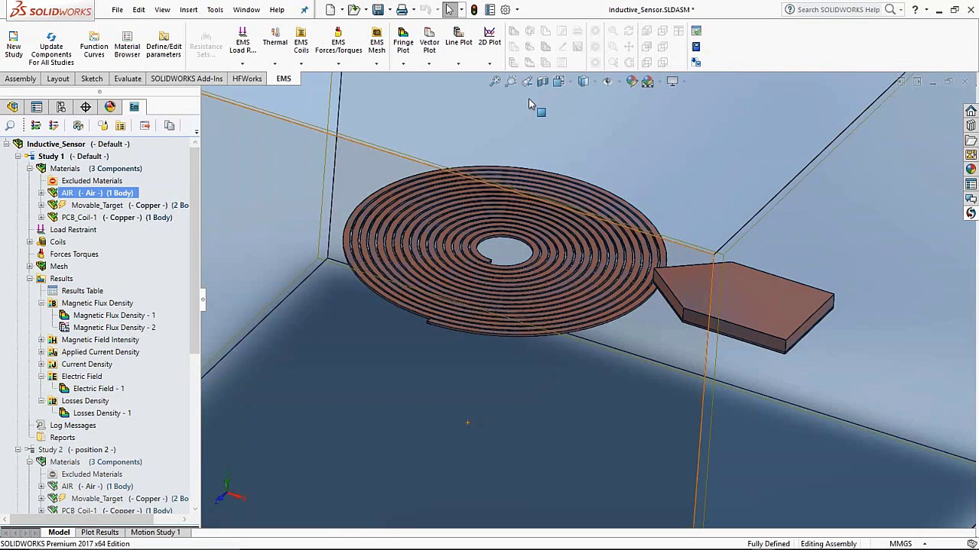
middle_click_drag(528, 98, 429, 225)
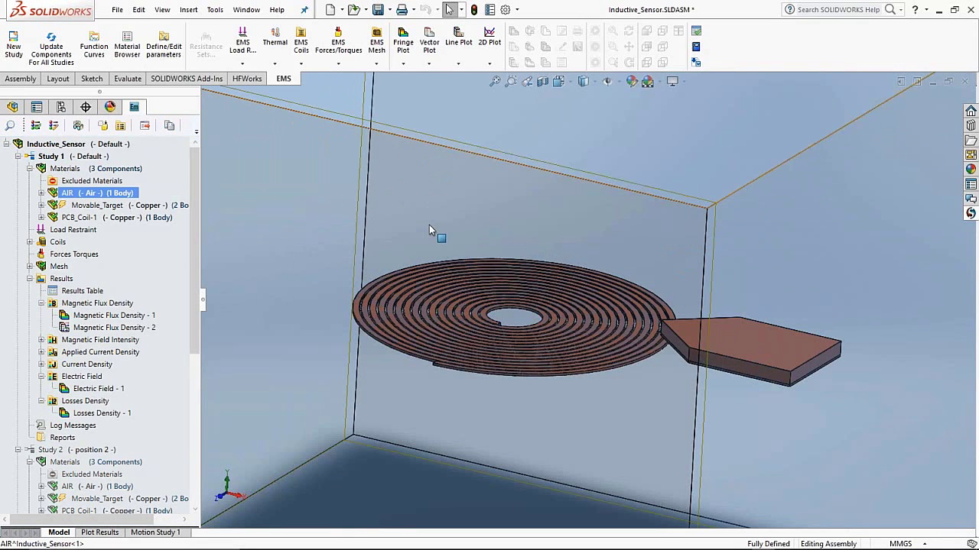
key("f")
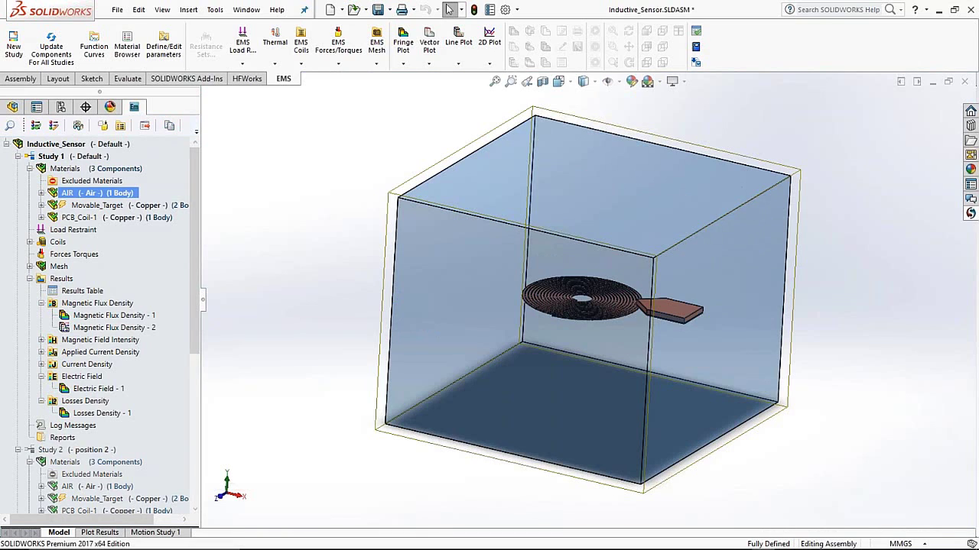
Step: Display Study 1's Magnetic Flux Density - 2 vector plot and examine the field around the coil and target from several angles
left_click(114, 327)
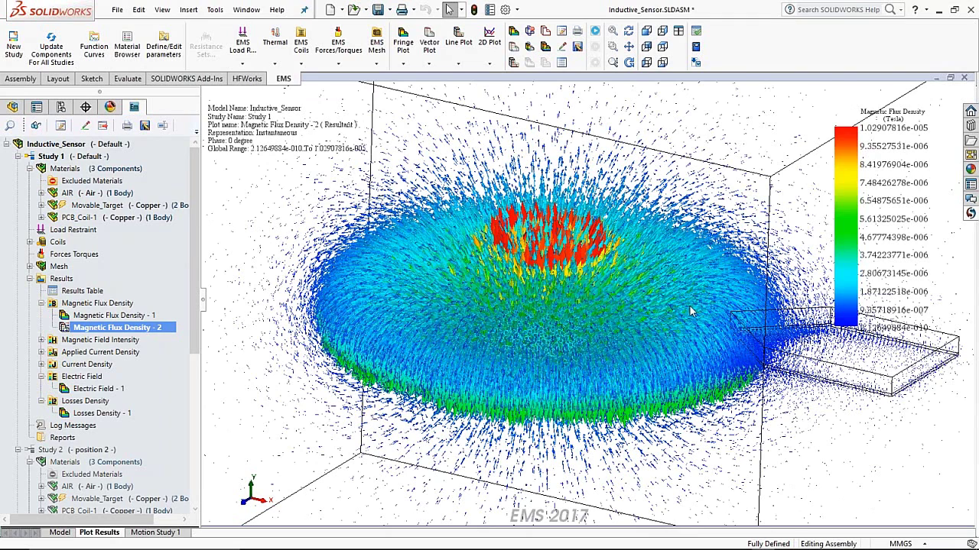
key("ctrl+1")
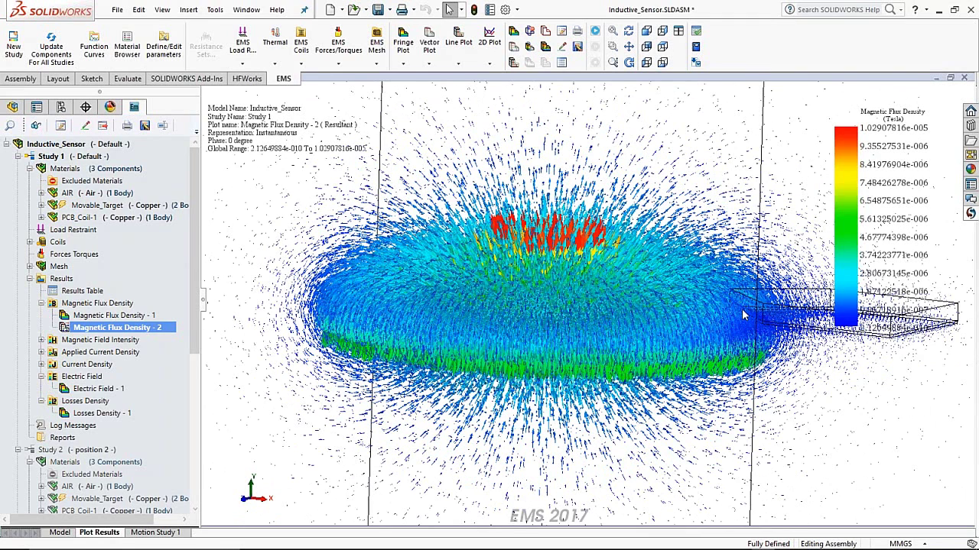
middle_click_drag(742, 315, 711, 344)
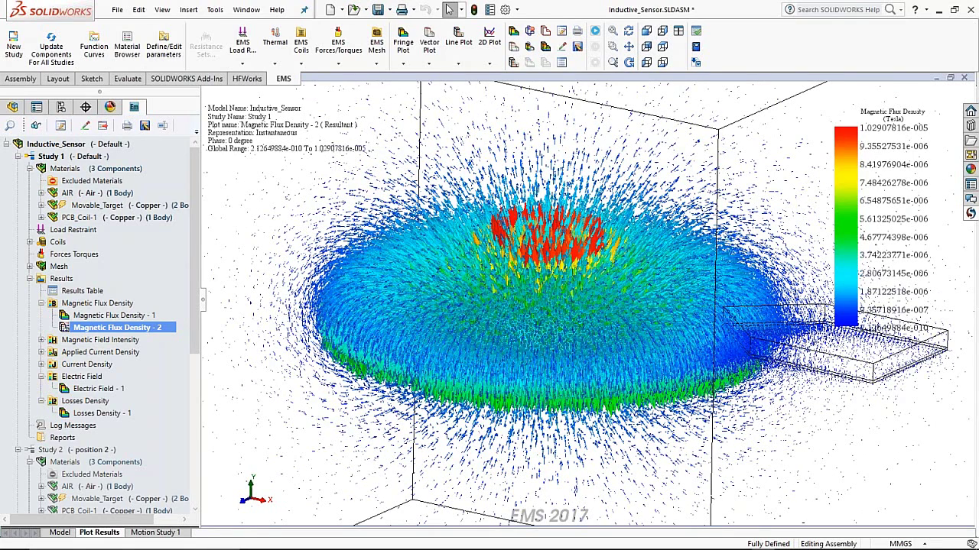
middle_click_drag(757, 405, 778, 424)
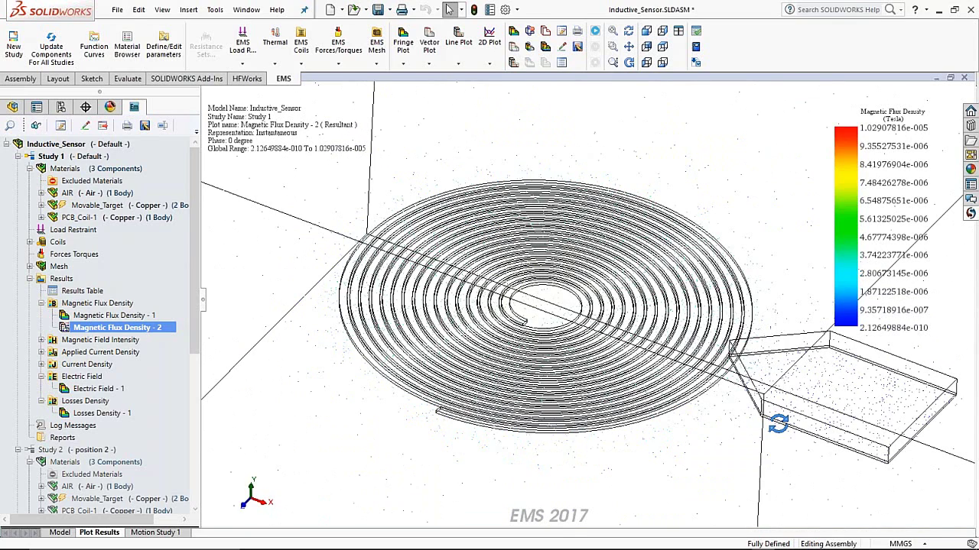
middle_click_drag(777, 425, 780, 489)
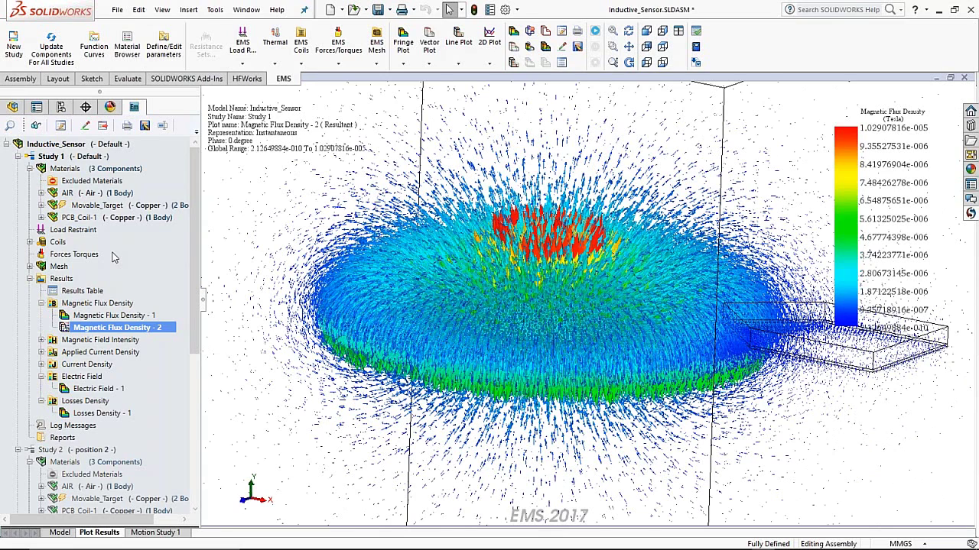
Step: Activate Study 2's position 2 configuration and display its Magnetic Flux Density - 2 vector plot
right_click(76, 450)
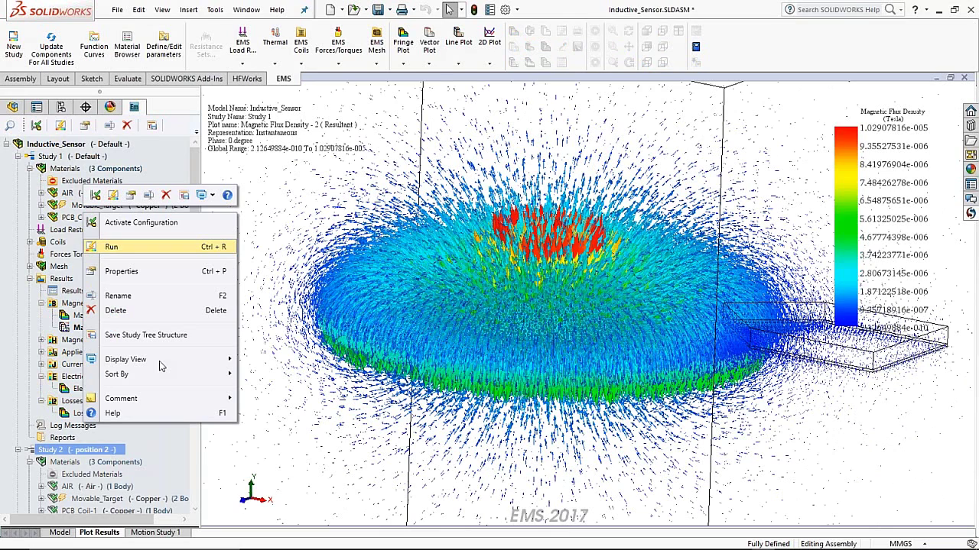
left_click(141, 222)
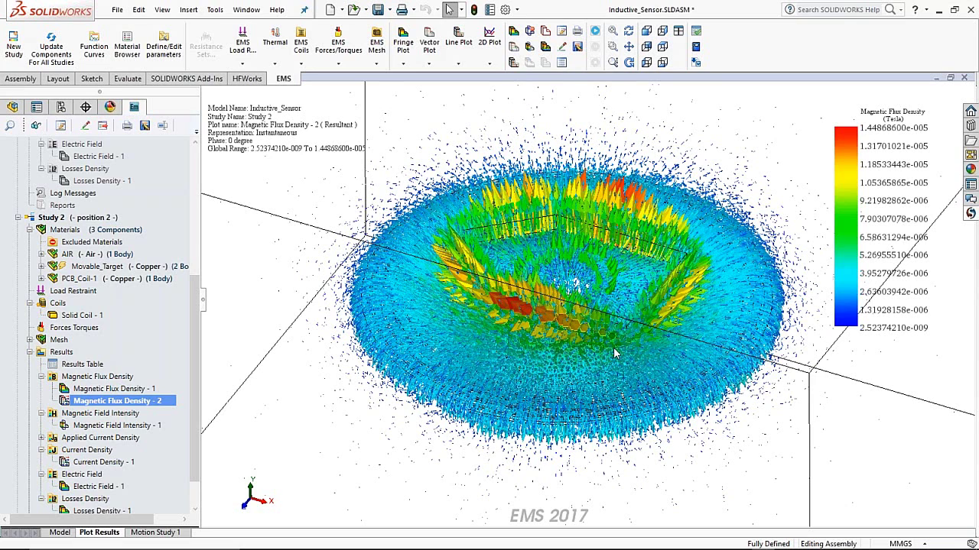
middle_click_drag(614, 353, 562, 288)
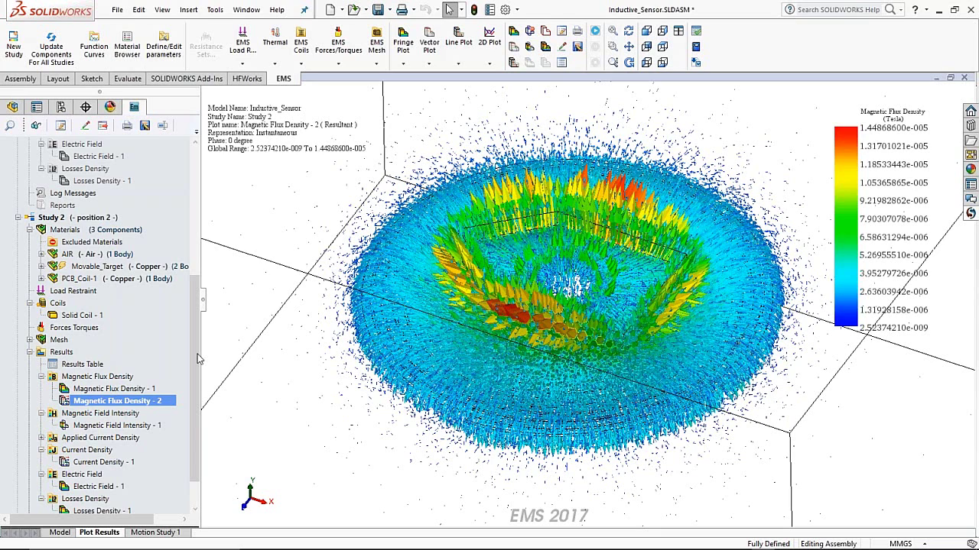
Step: Display Study 2's Current Density - 1 vector plot and examine the eddy currents in the movable target up close and from several angles
scroll(197, 415, "down", 1)
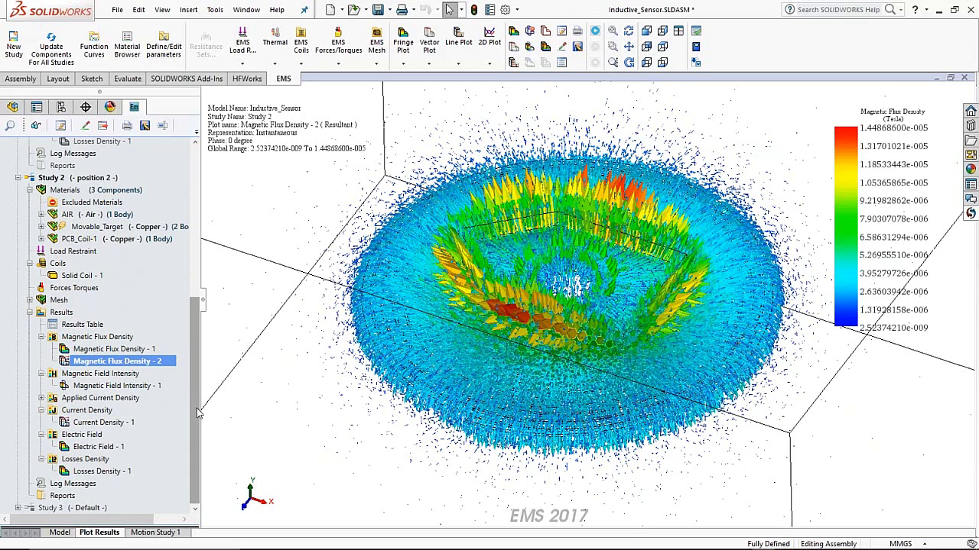
left_click(103, 425)
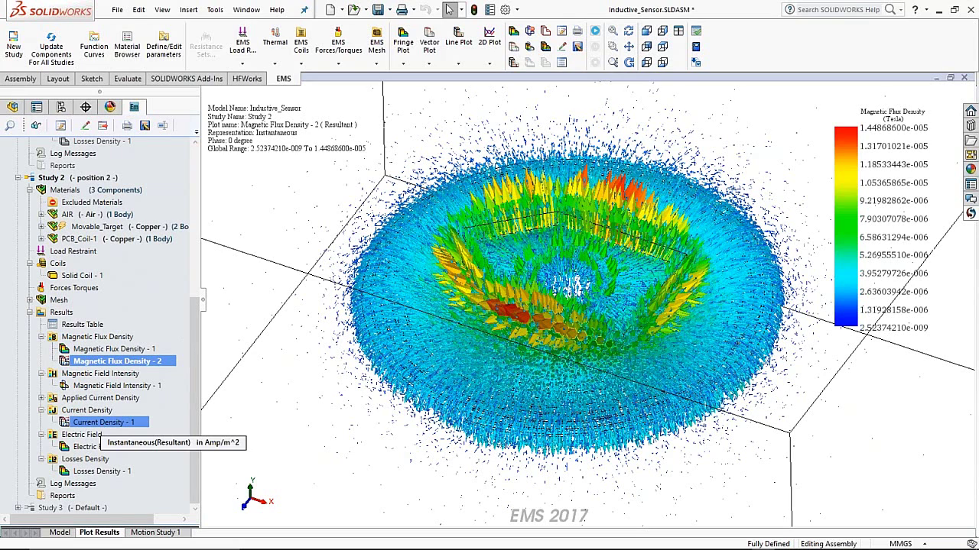
double_click(103, 422)
key("ctrl+7")
middle_click_drag(528, 428, 542, 506)
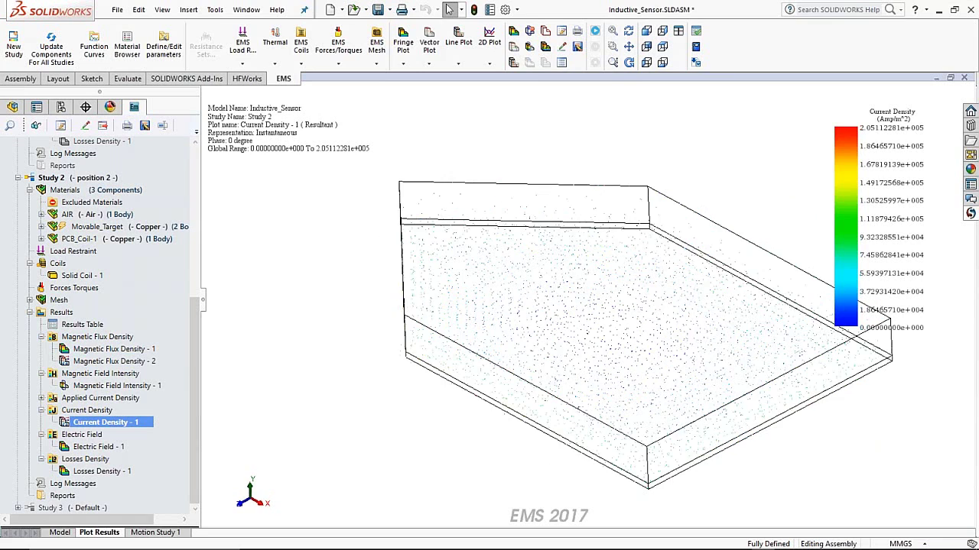
scroll(560, 359, "down", 3)
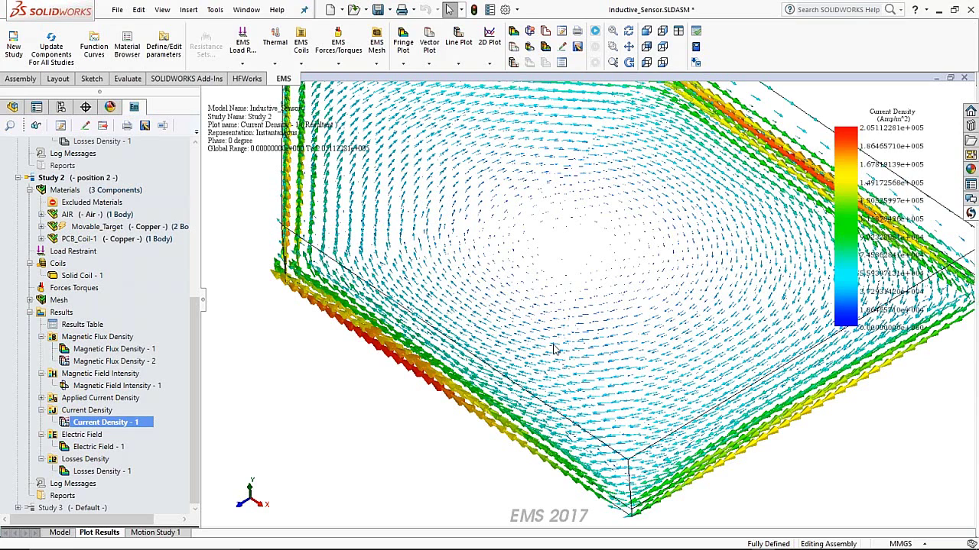
middle_click_drag(554, 350, 562, 336)
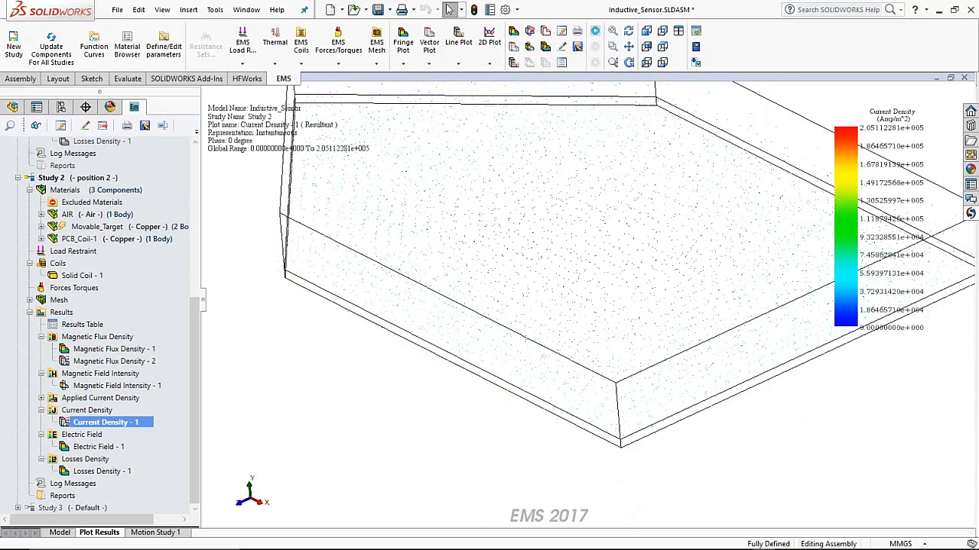
scroll(501, 436, "up", 4)
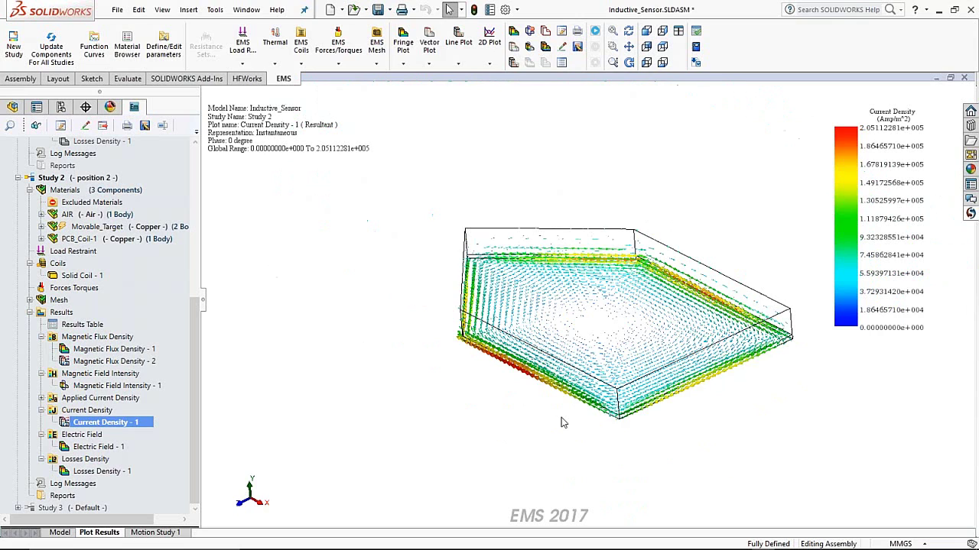
middle_click_drag(562, 422, 572, 361)
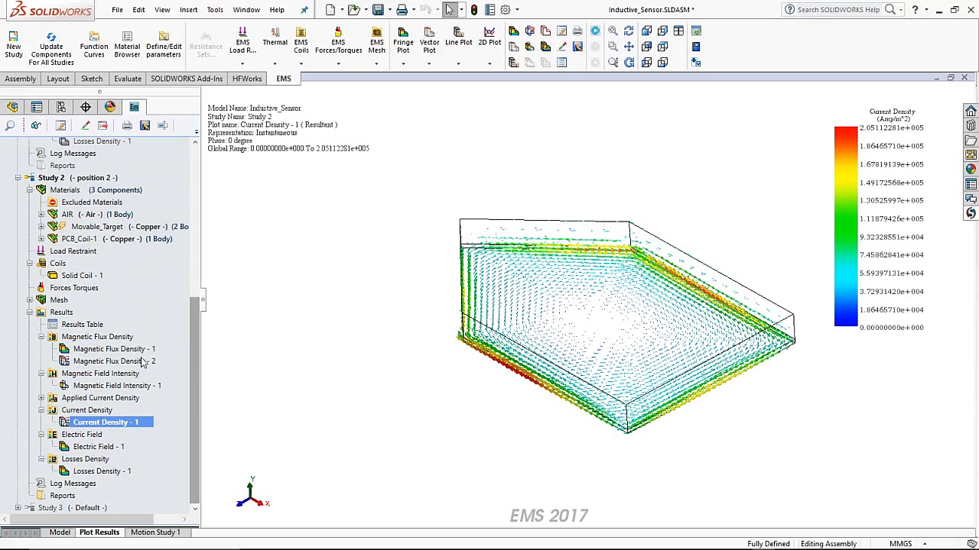
left_click(142, 362)
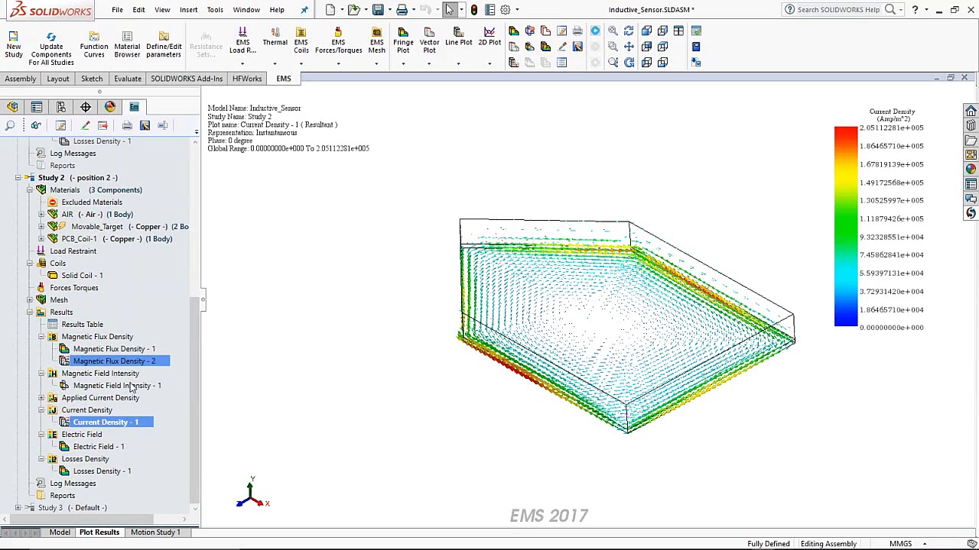
left_click(131, 386)
left_click(212, 381)
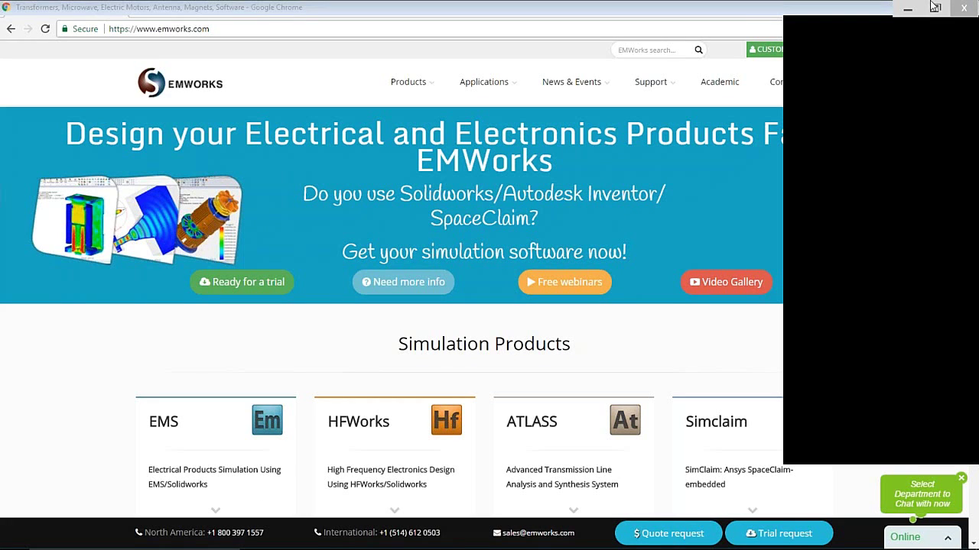
Step: Open the Free Trial Request form on the EMWorks website in Chrome and place the cursor in its e-mail field
left_click(961, 32)
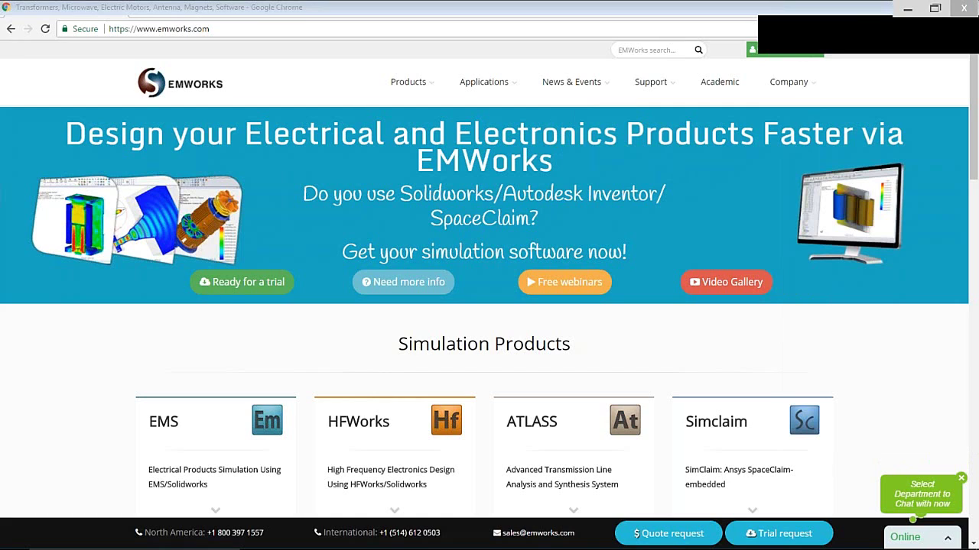
left_click(244, 293)
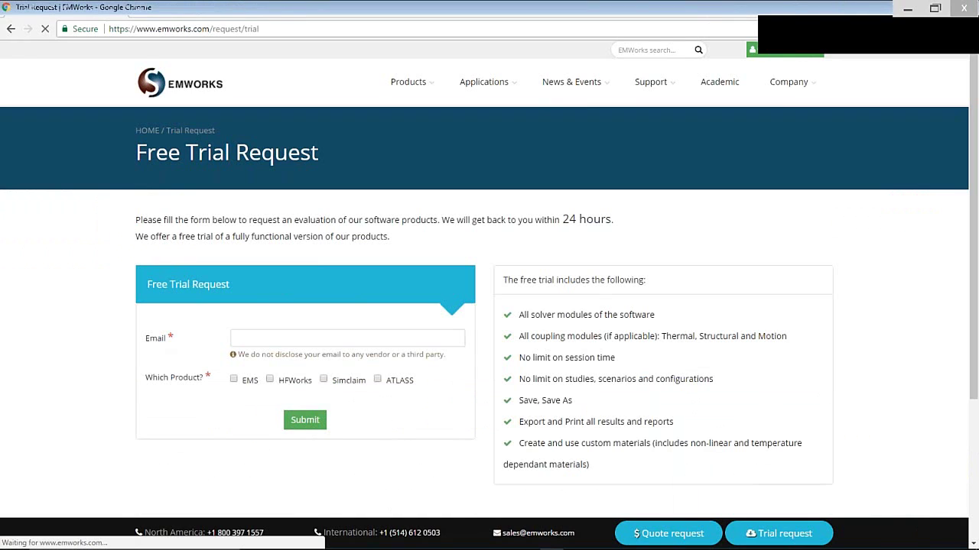
left_click(347, 338)
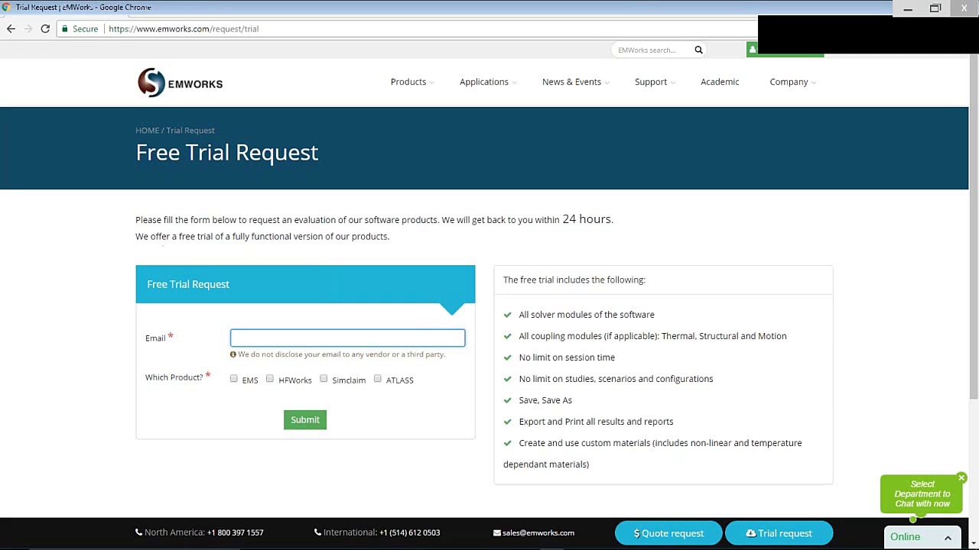
mouse_move(408, 82)
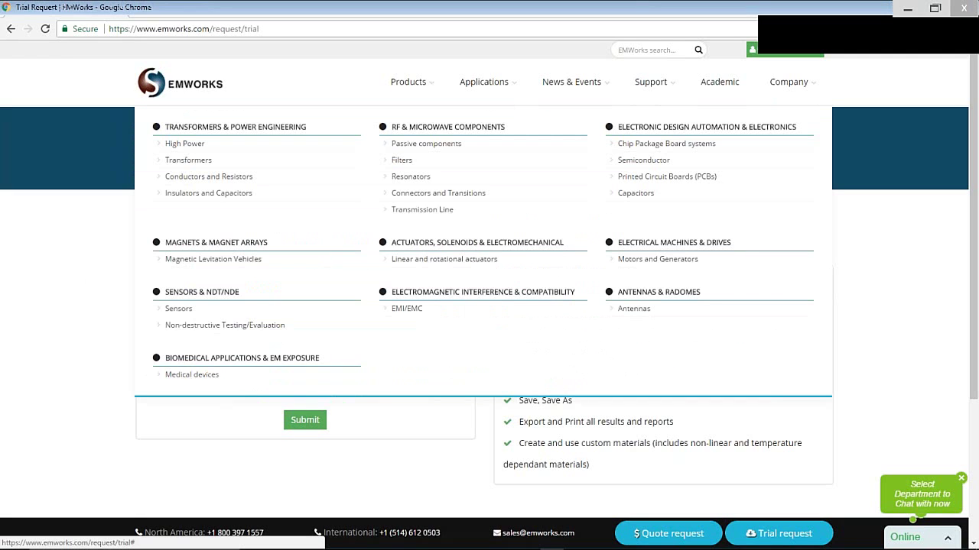